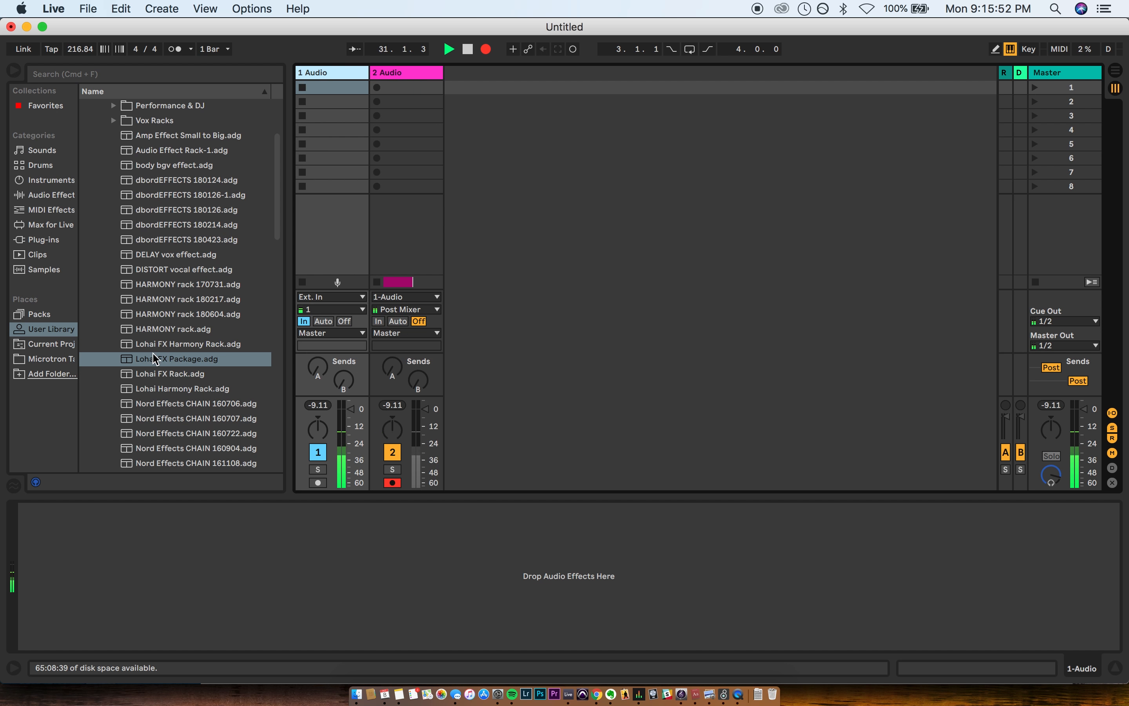
- Load Lohai FX Package.adg from the User Library onto the 1 Audio track and close the Nectar 2 plug-in and Preset Manager windows
{"action": "left_click", "coordinate": [171, 359]}
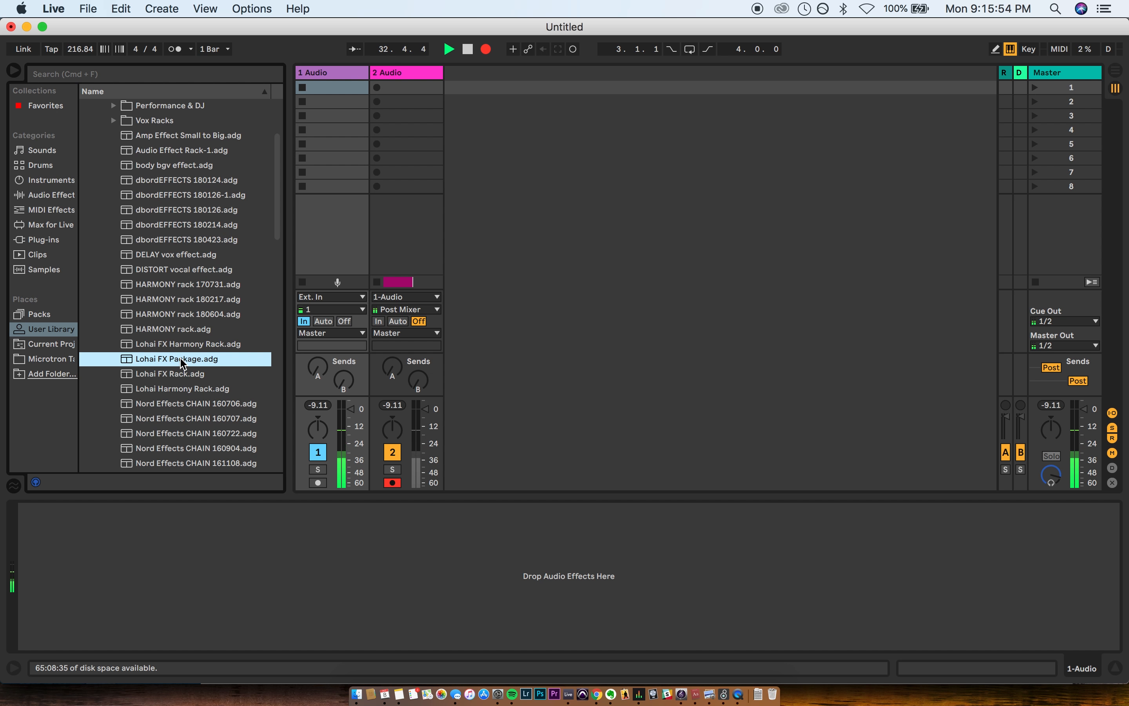
{"action": "left_click_drag", "start_coordinate": [183, 363], "coordinate": [223, 572]}
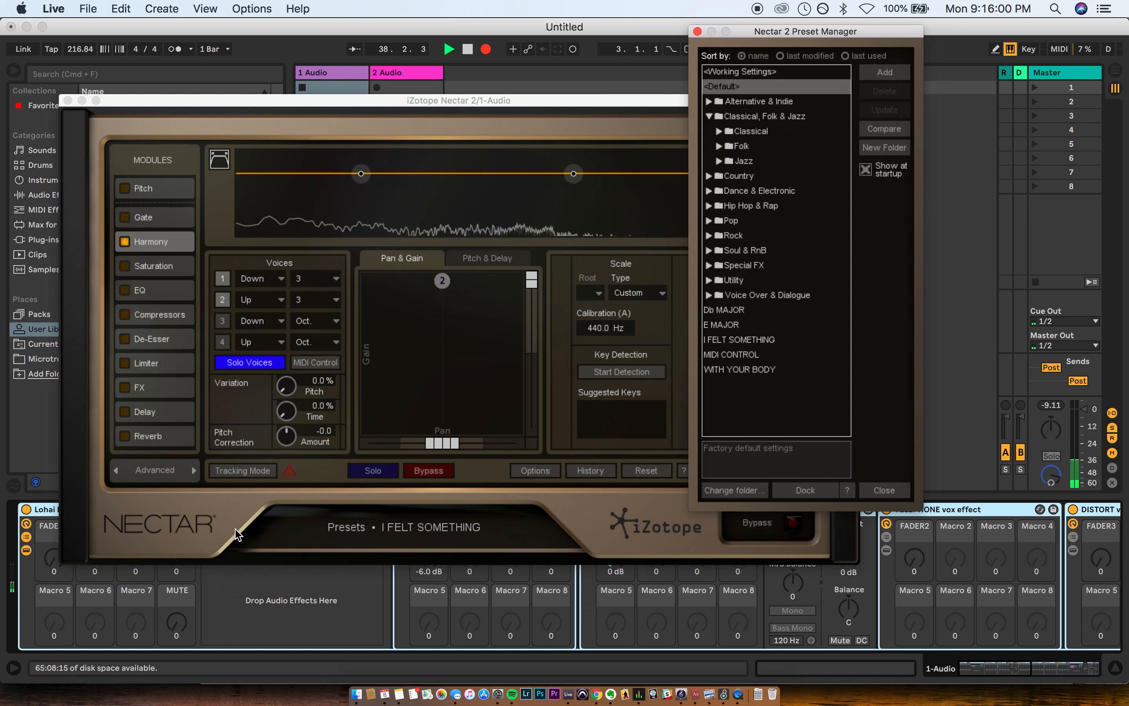
{"action": "left_click", "coordinate": [697, 31]}
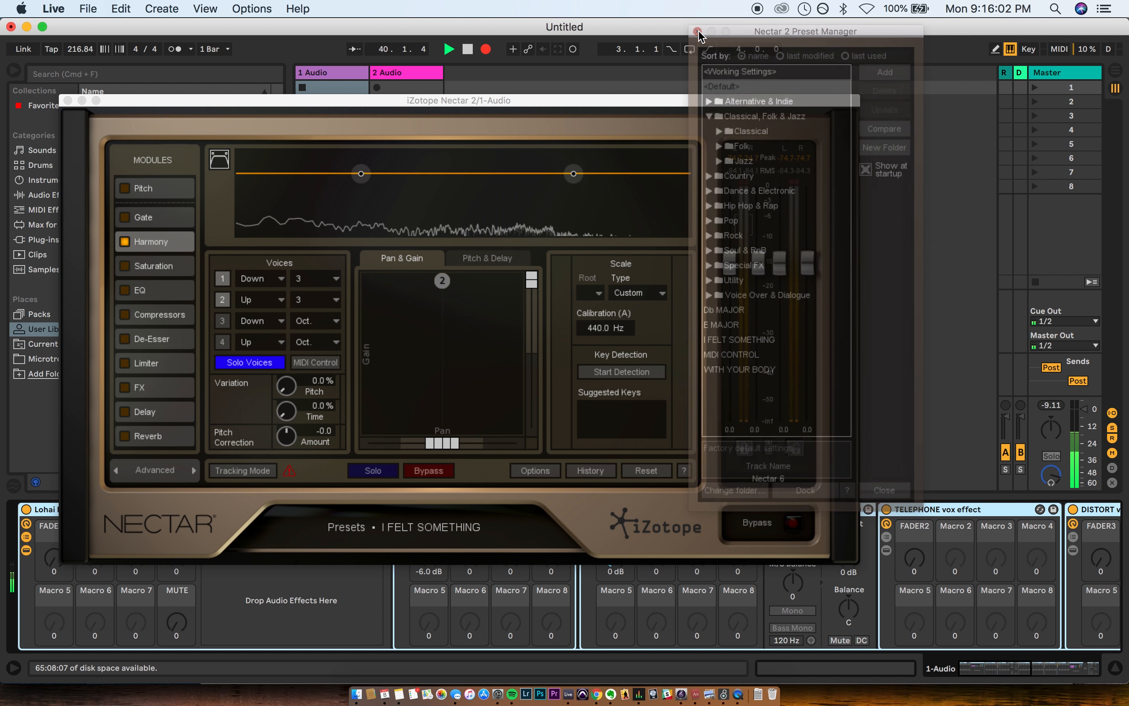
{"action": "left_click", "coordinate": [68, 100]}
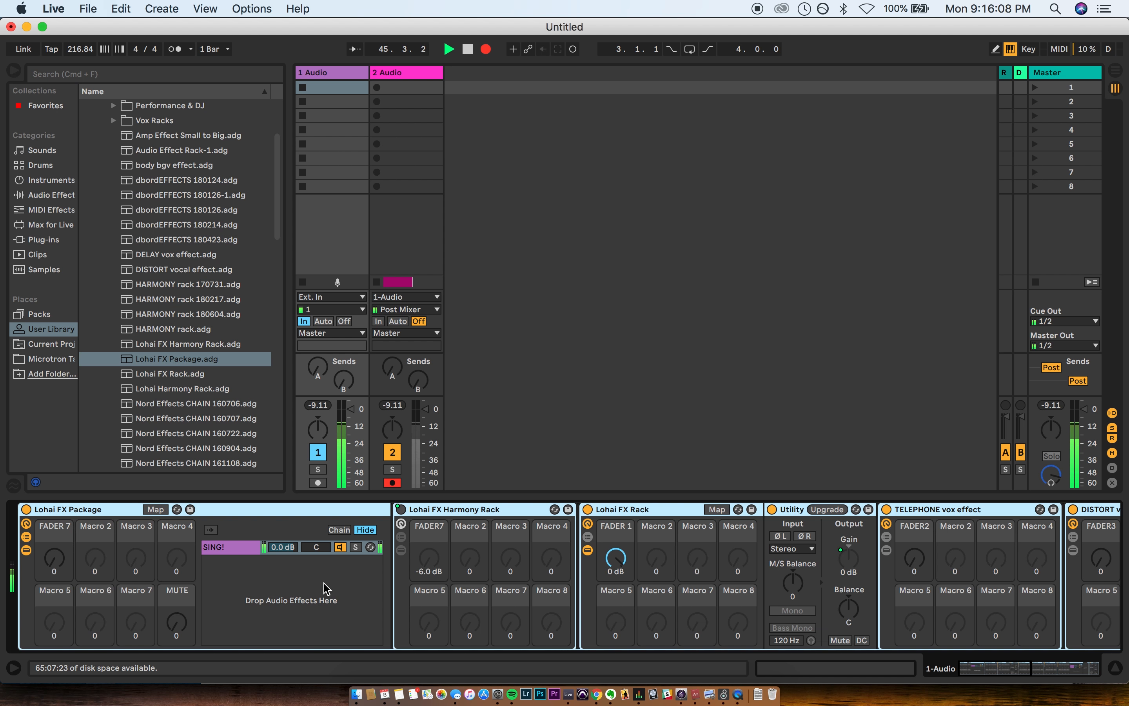
{"action": "scroll", "coordinate": [327, 589], "scroll_direction": "right", "scroll_amount": 10}
{"action": "scroll", "coordinate": [324, 586], "scroll_direction": "left", "scroll_amount": 10}
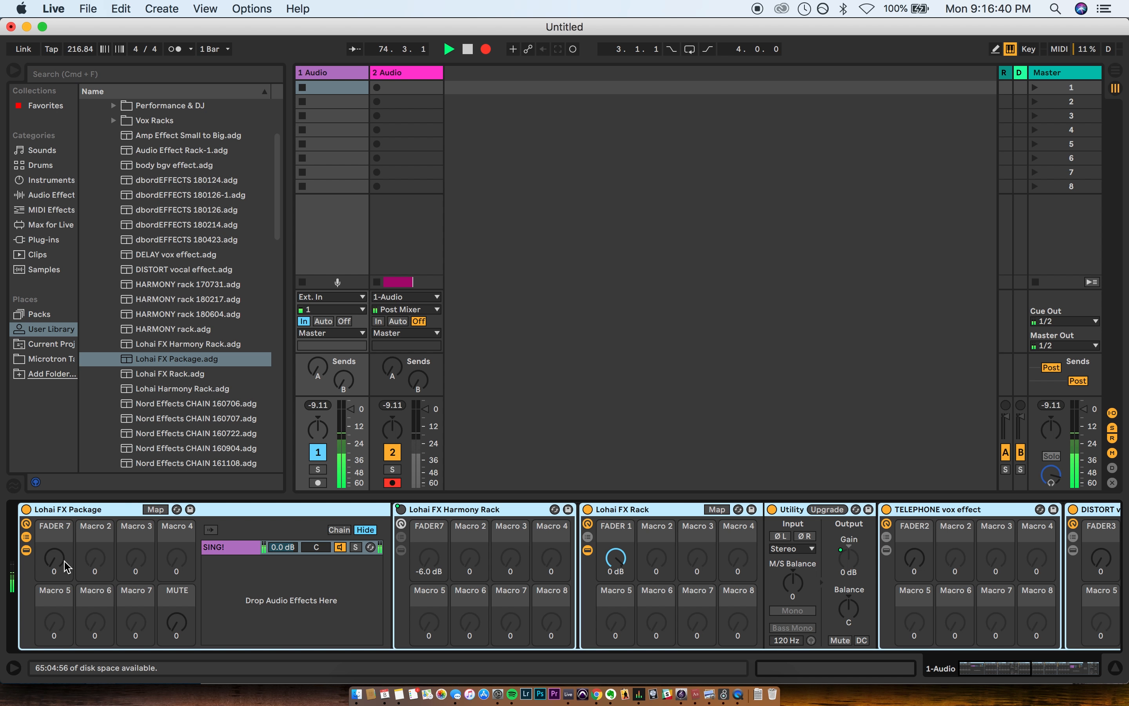
- Enter MIDI mapping mode and map the Lohai FX Package's FADER 7 macro to CC 22 on channel 1
{"action": "left_click", "coordinate": [69, 566]}
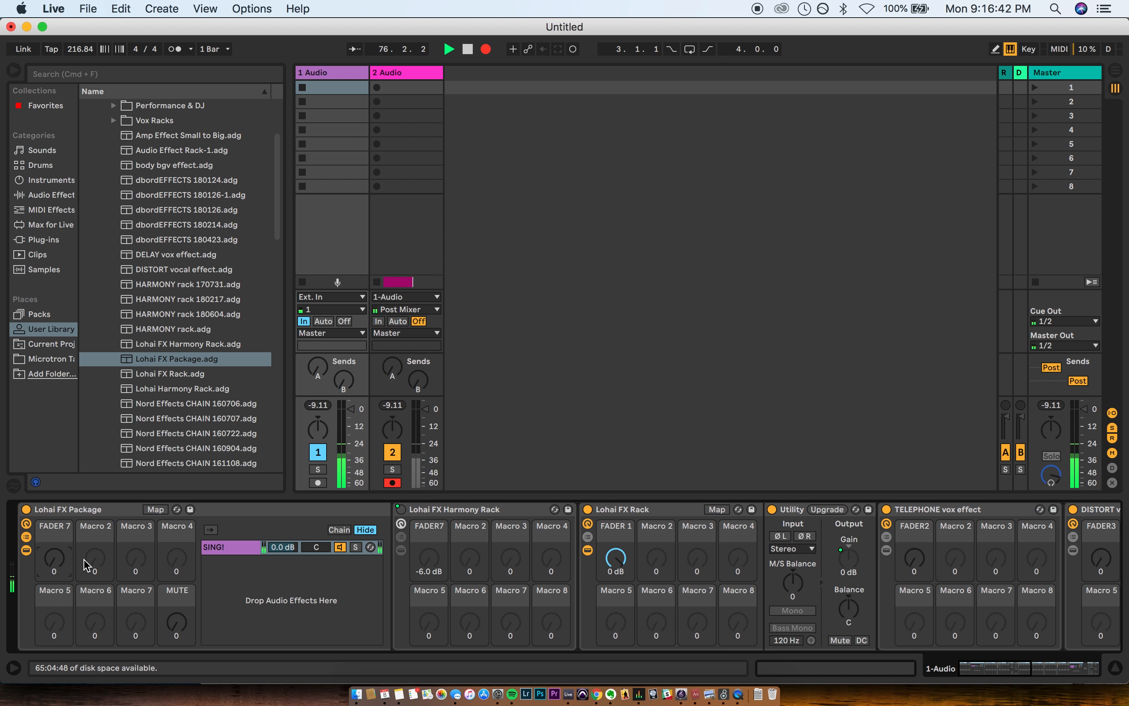
{"action": "key", "text": "super+m"}
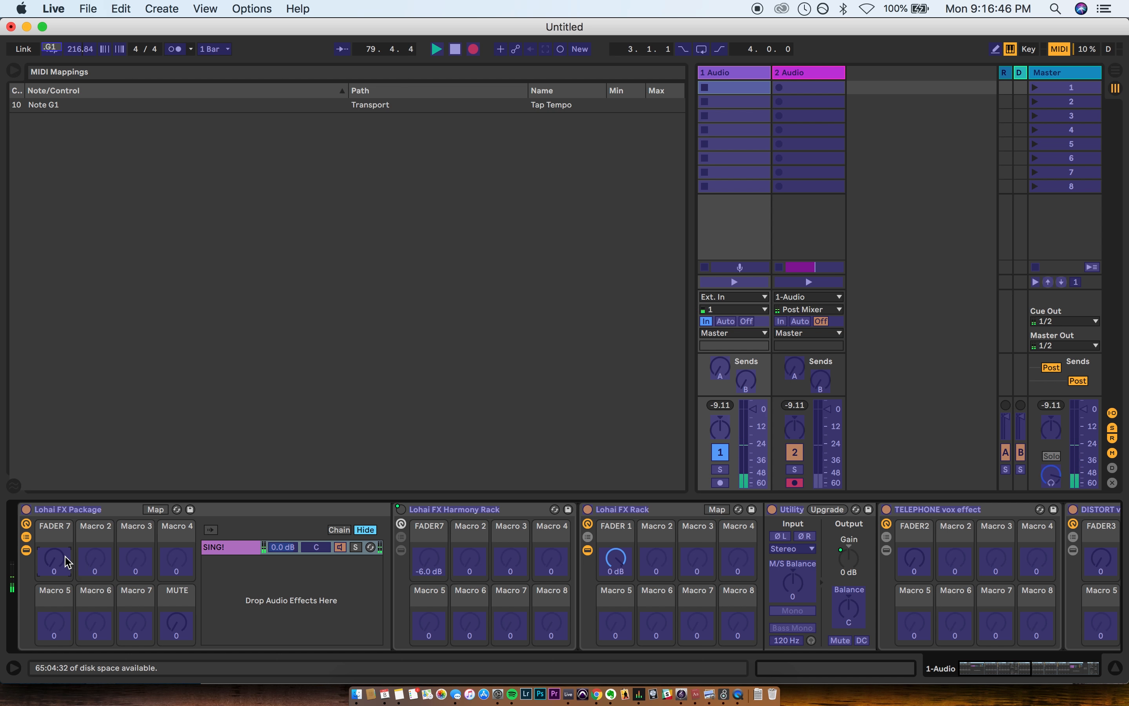
{"action": "scroll", "coordinate": [68, 563], "scroll_direction": "right", "scroll_amount": 3}
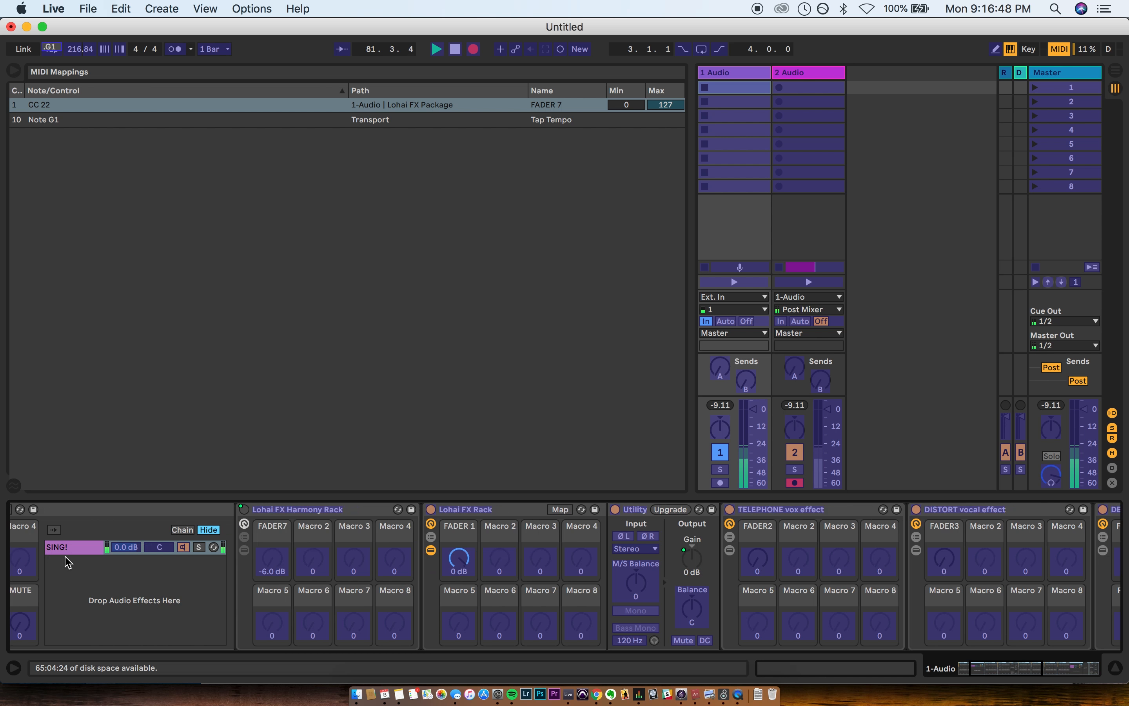
{"action": "scroll", "coordinate": [68, 563], "scroll_direction": "left", "scroll_amount": 2}
{"action": "scroll", "coordinate": [68, 563], "scroll_direction": "right", "scroll_amount": 3}
{"action": "scroll", "coordinate": [68, 562], "scroll_direction": "left", "scroll_amount": 3}
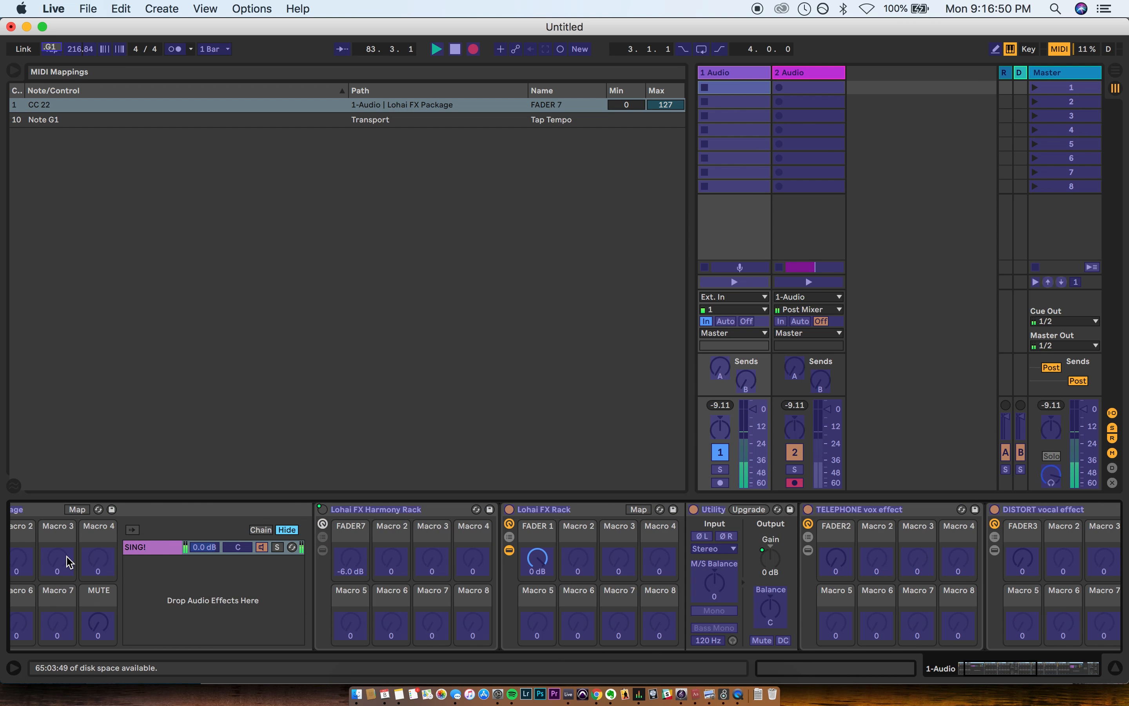
{"action": "scroll", "coordinate": [69, 561], "scroll_direction": "left", "scroll_amount": 2}
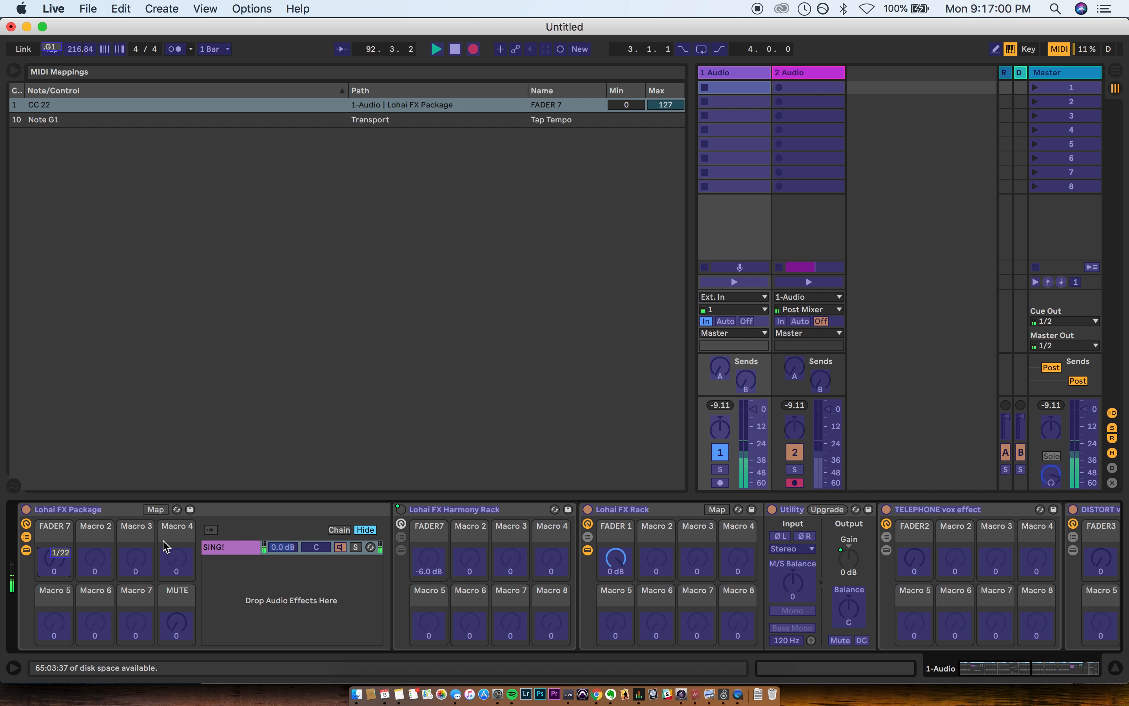
- Map the Lohai FX Harmony Rack's FADER7 macro to CC 22 and the Lohai FX Rack's FADER 1 macro to CC 16
{"action": "scroll", "coordinate": [165, 546], "scroll_direction": "right", "scroll_amount": 6}
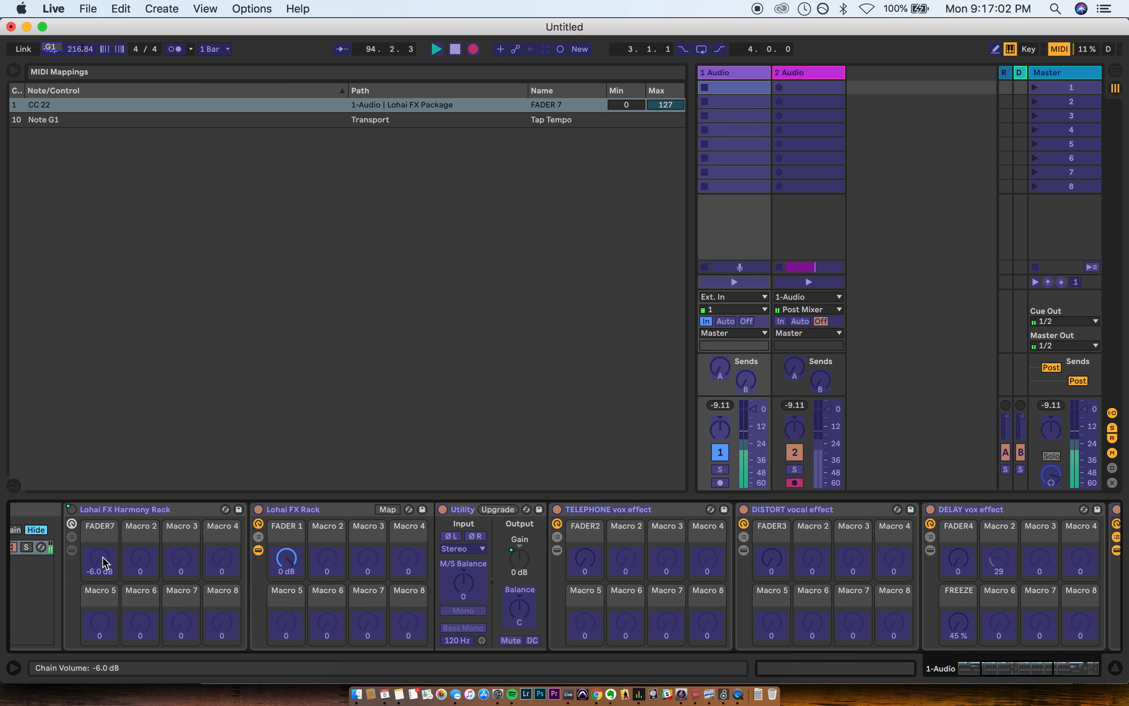
{"action": "scroll", "coordinate": [106, 562], "scroll_direction": "left", "scroll_amount": 8}
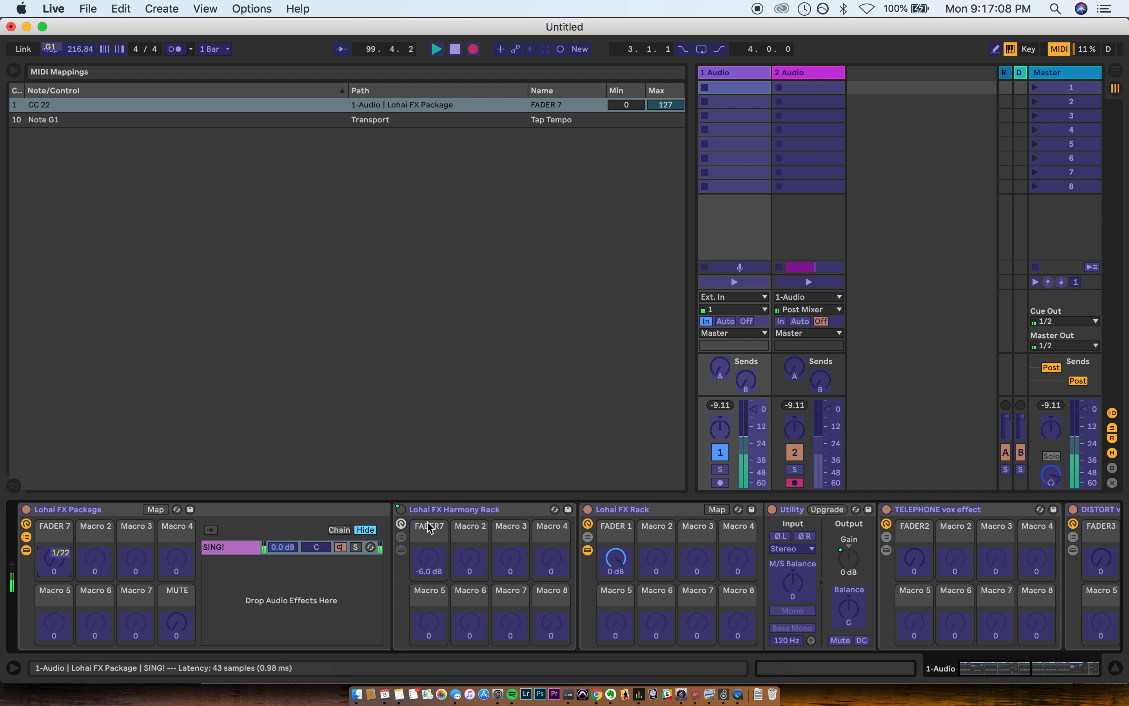
{"action": "scroll", "coordinate": [428, 551], "scroll_direction": "right", "scroll_amount": 8}
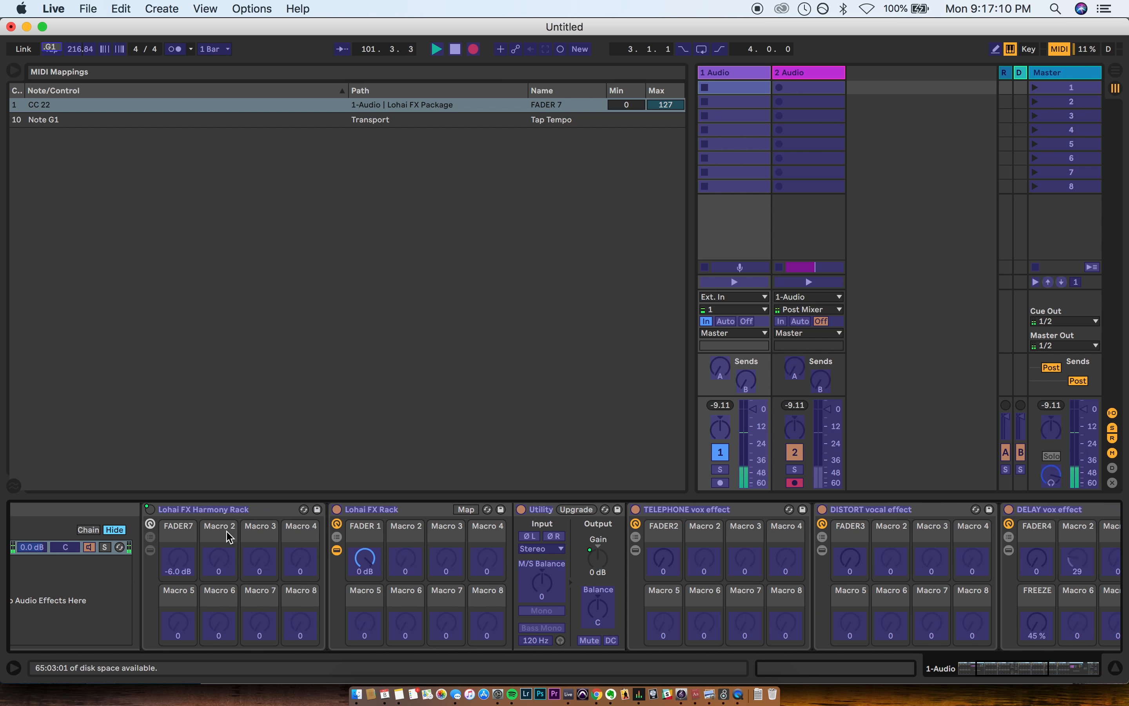
{"action": "left_click", "coordinate": [174, 567]}
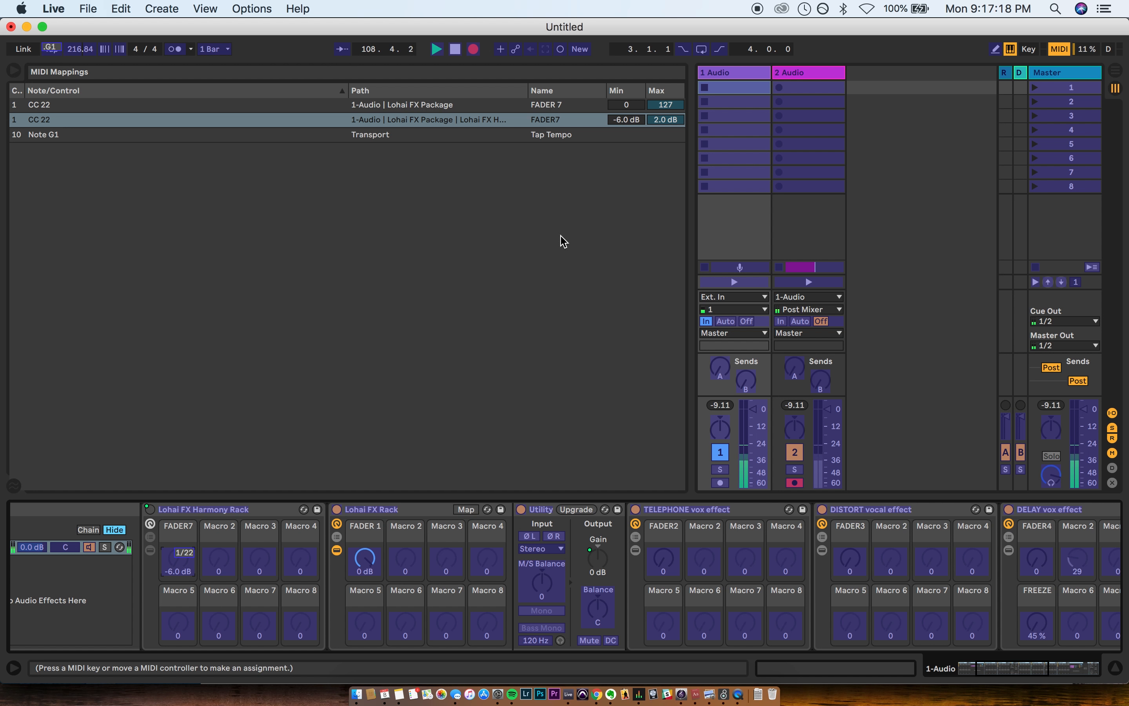
{"action": "scroll", "coordinate": [386, 510], "scroll_direction": "right", "scroll_amount": 3}
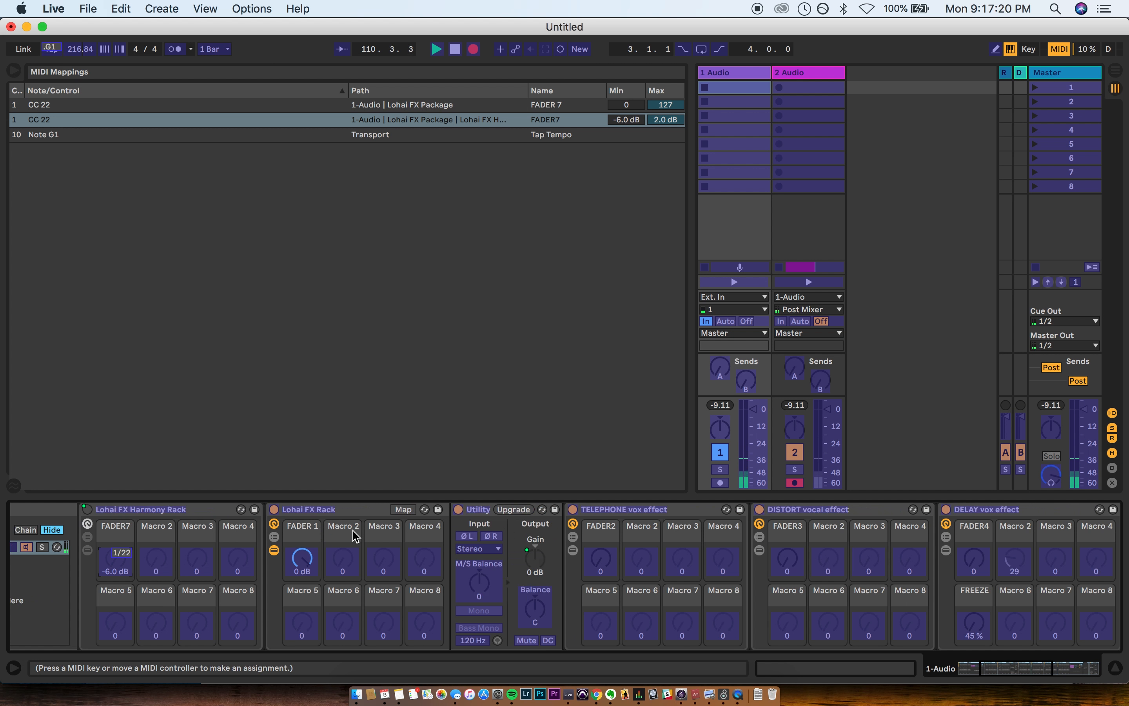
{"action": "scroll", "coordinate": [263, 590], "scroll_direction": "right", "scroll_amount": 3}
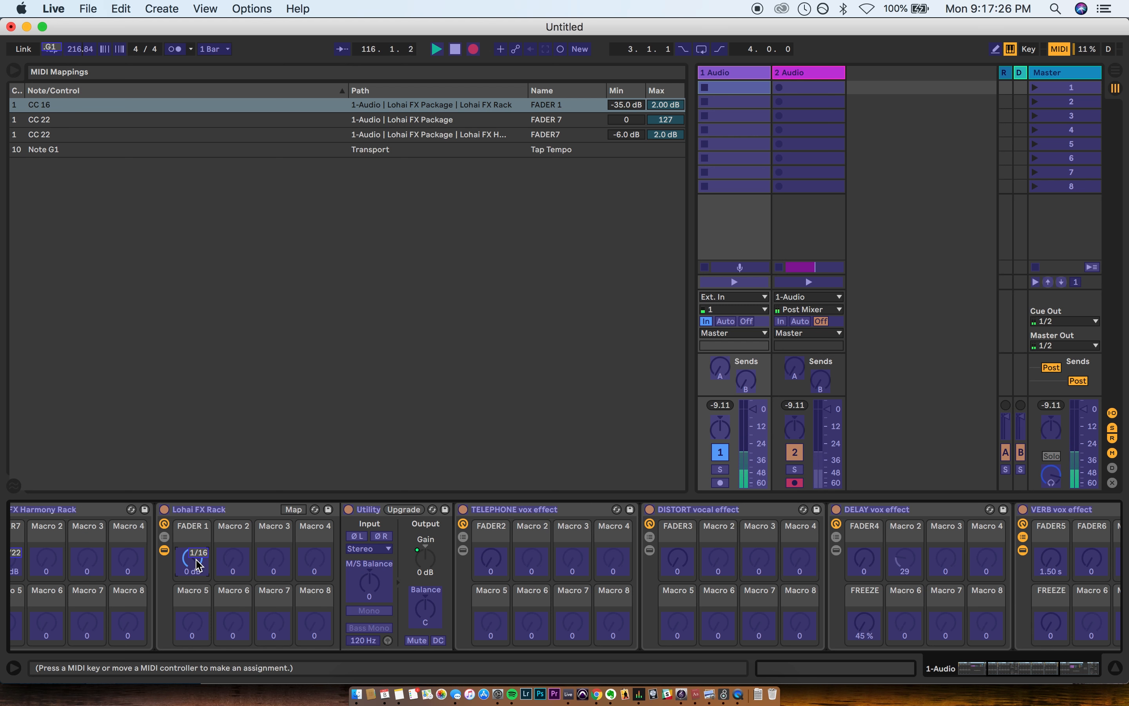
- Map the TELEPHONE vox effect's FADER2 macro to CC 17 and the DISTORT vocal effect's FADER3 macro to CC 18
{"action": "scroll", "coordinate": [198, 564], "scroll_direction": "right", "scroll_amount": 2}
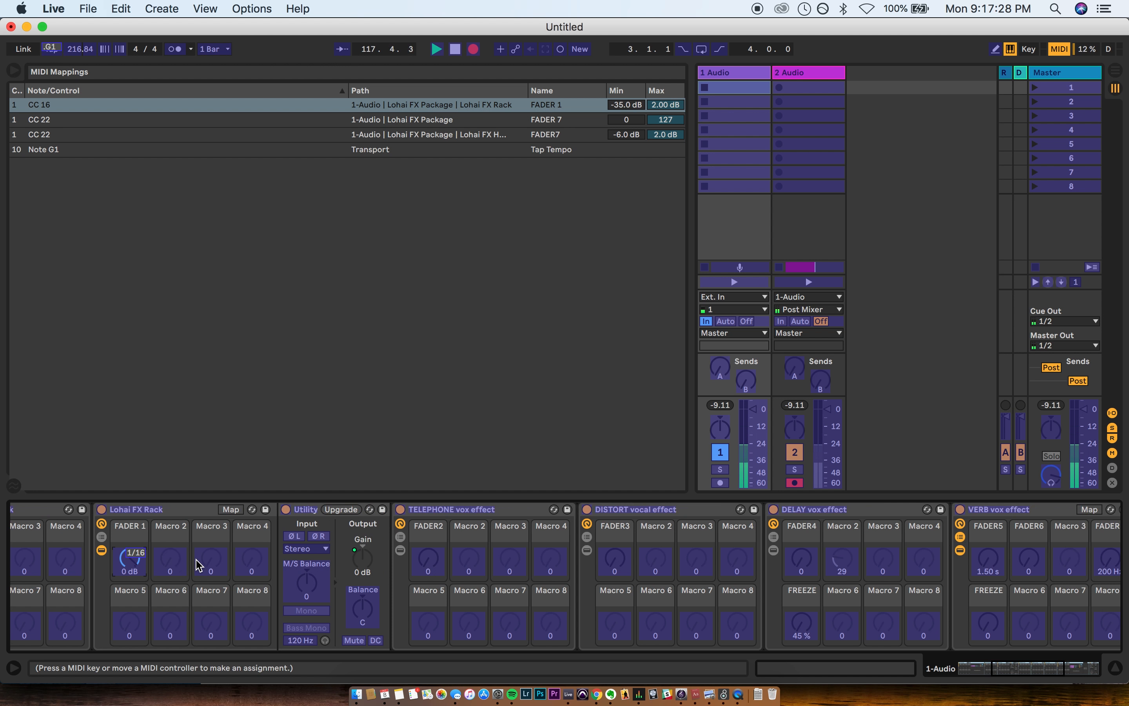
{"action": "scroll", "coordinate": [198, 564], "scroll_direction": "right", "scroll_amount": 4}
{"action": "scroll", "coordinate": [201, 563], "scroll_direction": "right", "scroll_amount": 1}
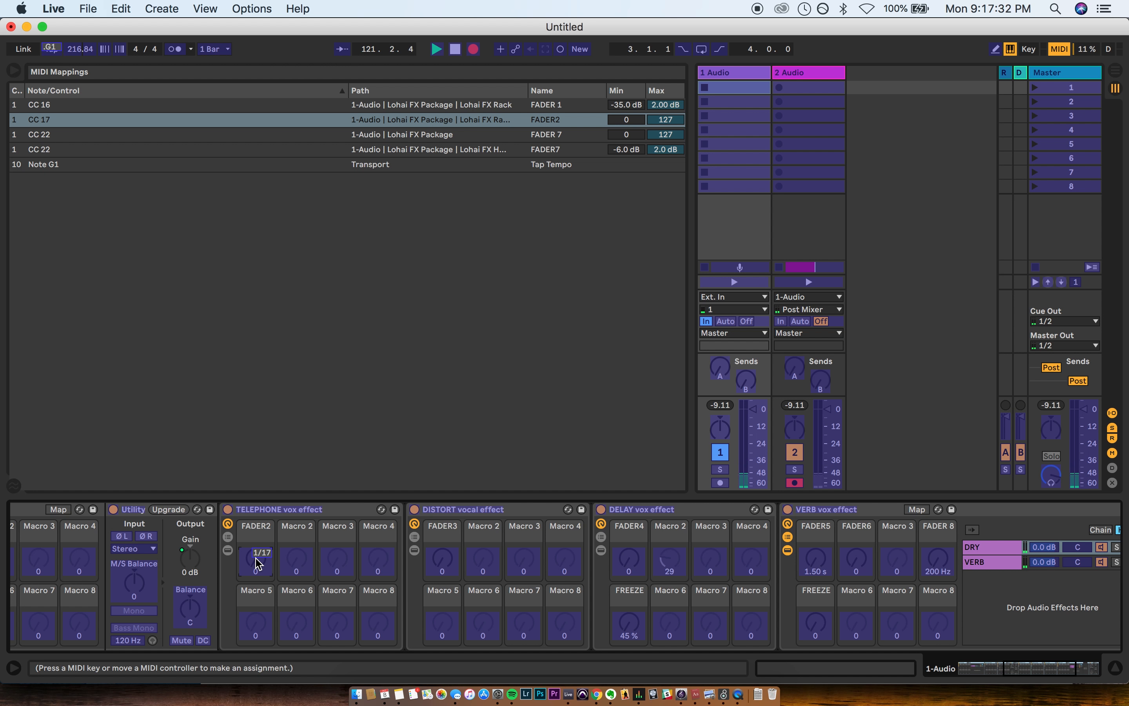
{"action": "scroll", "coordinate": [258, 563], "scroll_direction": "right", "scroll_amount": 3}
{"action": "scroll", "coordinate": [258, 564], "scroll_direction": "right", "scroll_amount": 2}
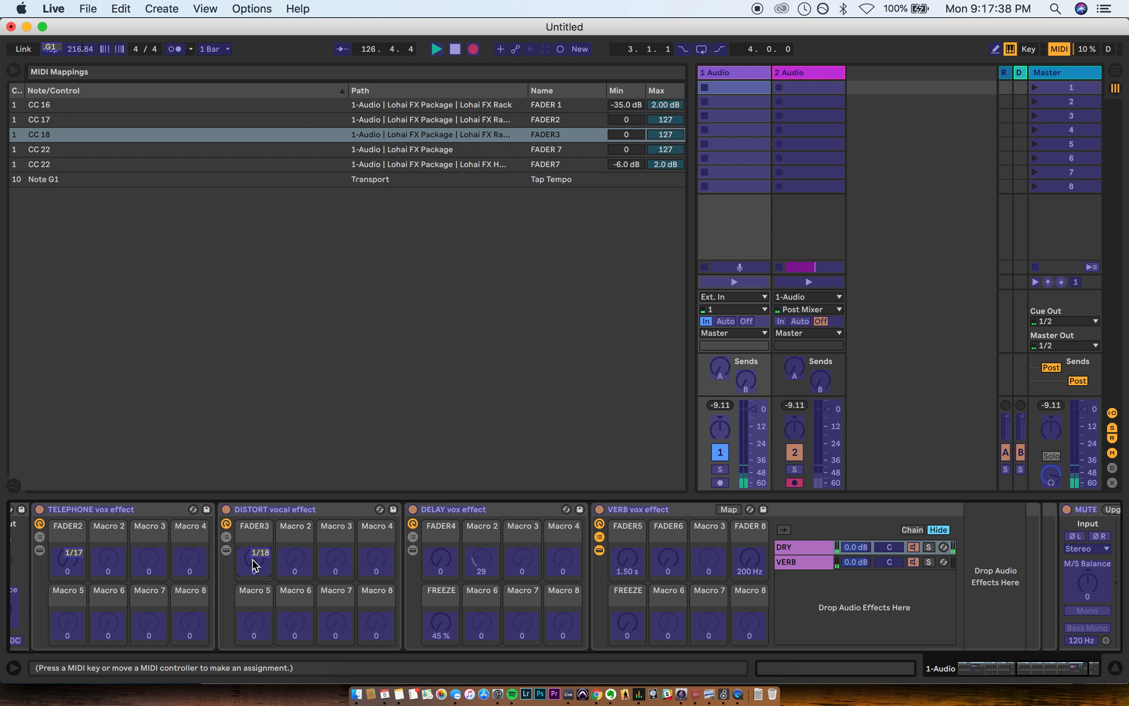
- Map the DELAY vox effect's FADER4 macro to CC 19 and its FREEZE macro to CC 53
{"action": "scroll", "coordinate": [420, 560], "scroll_direction": "right", "scroll_amount": 2}
{"action": "left_click", "coordinate": [387, 563]}
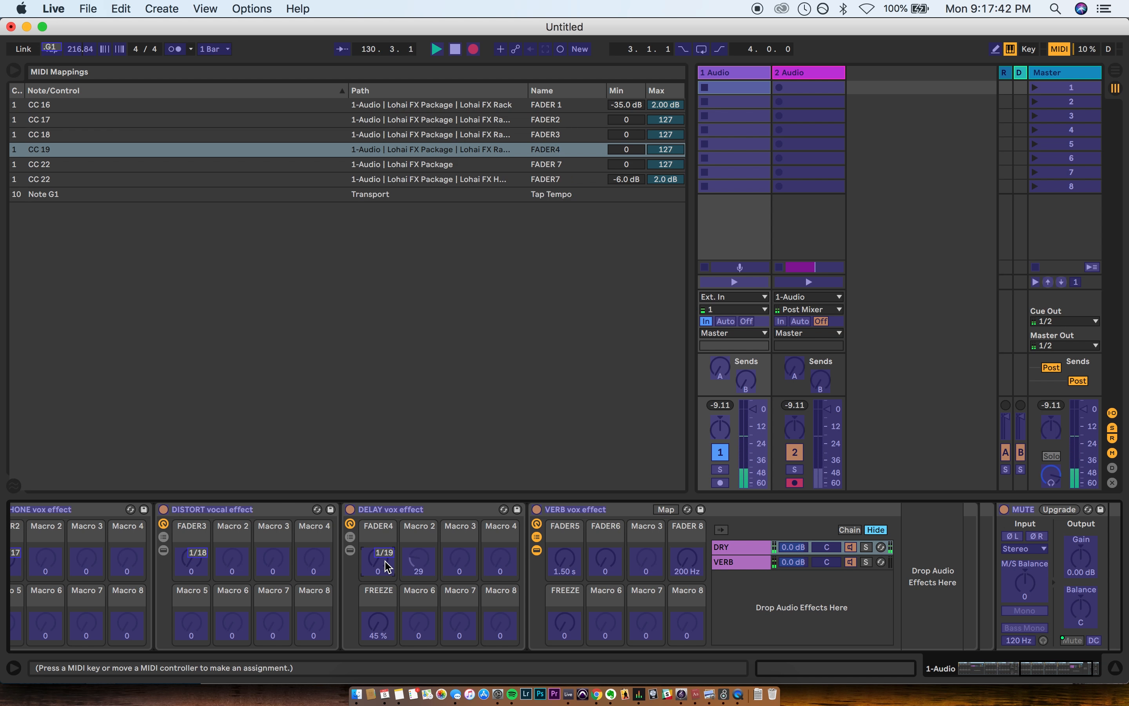
{"action": "left_click", "coordinate": [383, 618]}
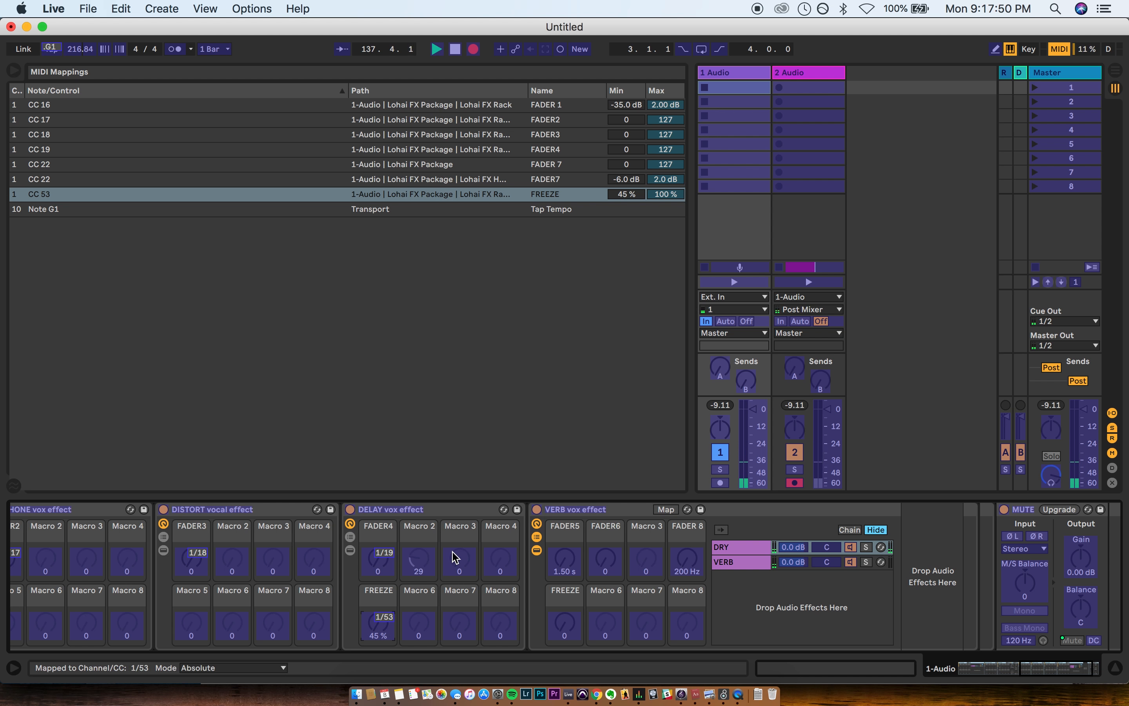
- Map the VERB vox effect's FADER5, FADER6, FREEZE and FADER 8 macros to CC 20, 21, 55 and 23
{"action": "scroll", "coordinate": [455, 558], "scroll_direction": "right", "scroll_amount": 4}
{"action": "left_click", "coordinate": [476, 568]}
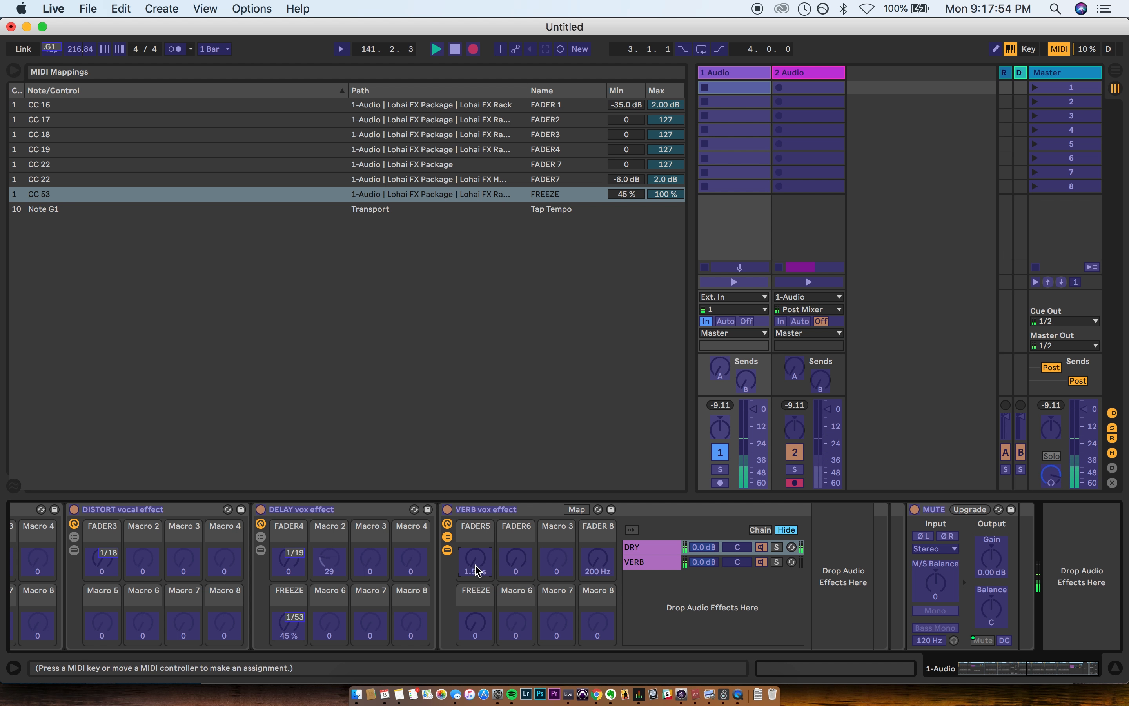
{"action": "left_click", "coordinate": [516, 563]}
{"action": "left_click", "coordinate": [477, 619]}
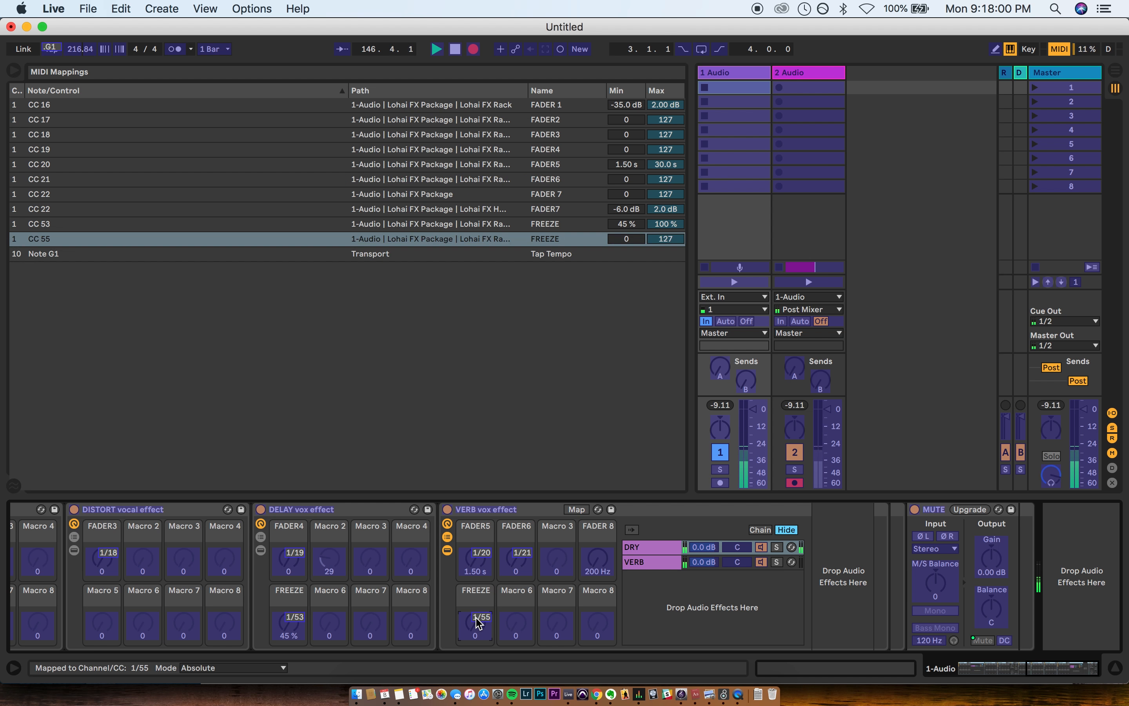
{"action": "left_click", "coordinate": [597, 570]}
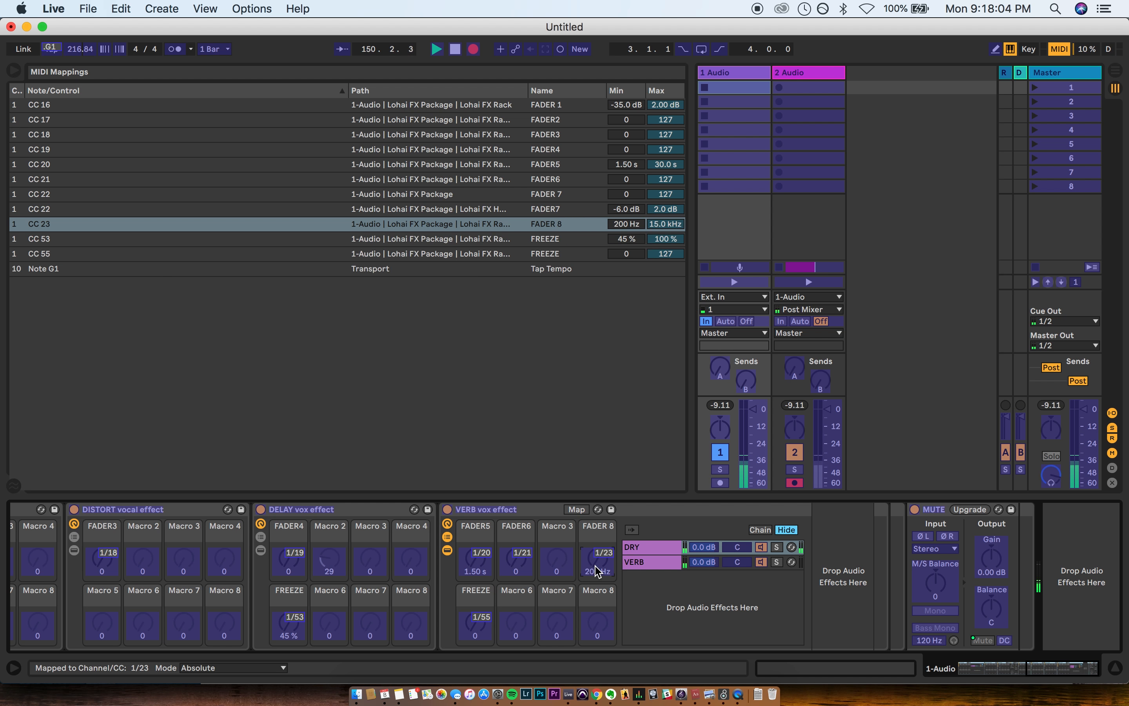
- Assign the Lohai FX Package's MUTE macro to a MIDI controller and leave MIDI mapping mode
{"action": "scroll", "coordinate": [788, 550], "scroll_direction": "left", "scroll_amount": 10}
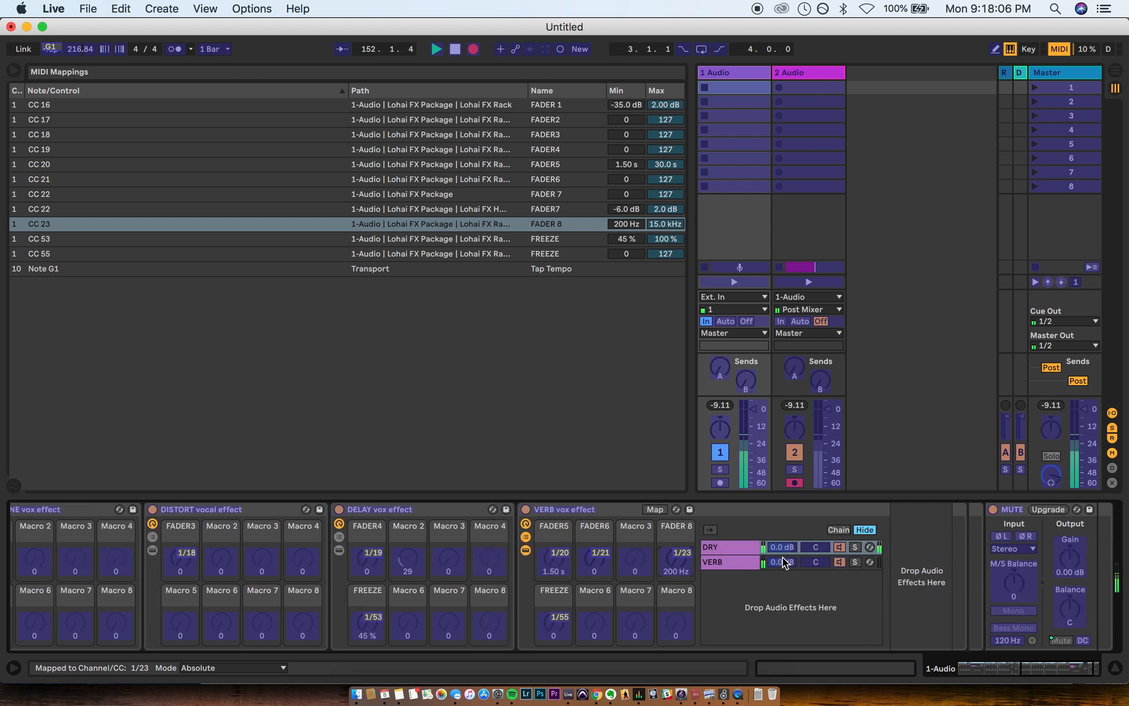
{"action": "left_click", "coordinate": [173, 625]}
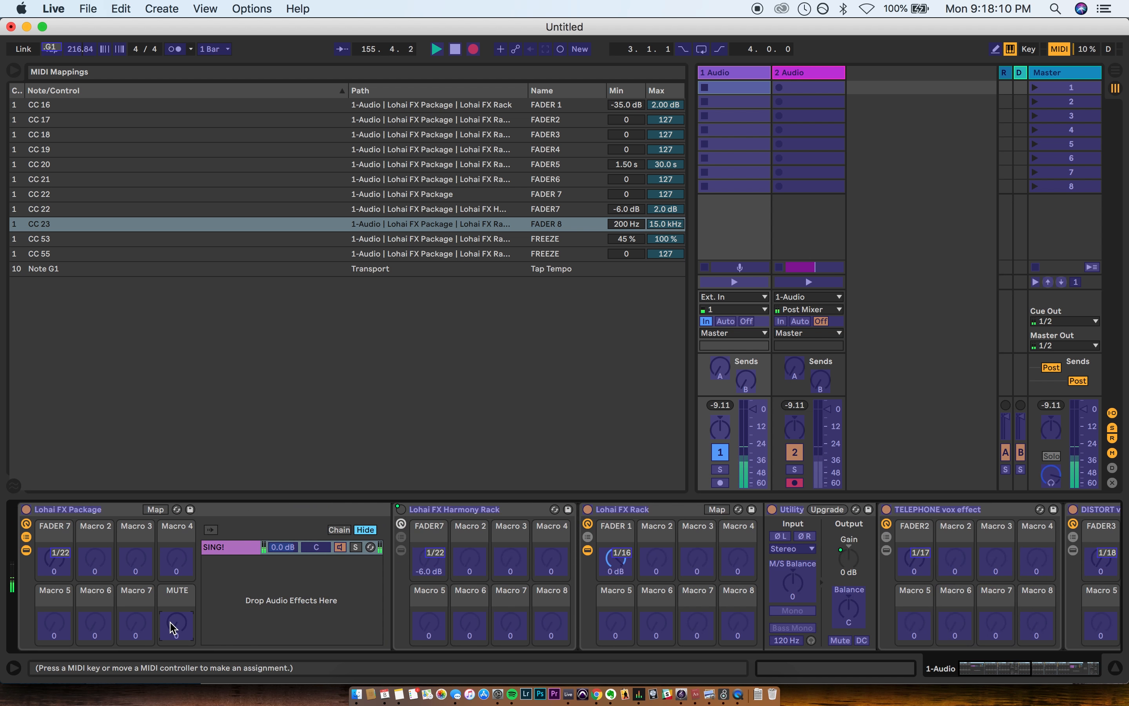
{"action": "key", "text": "super+m"}
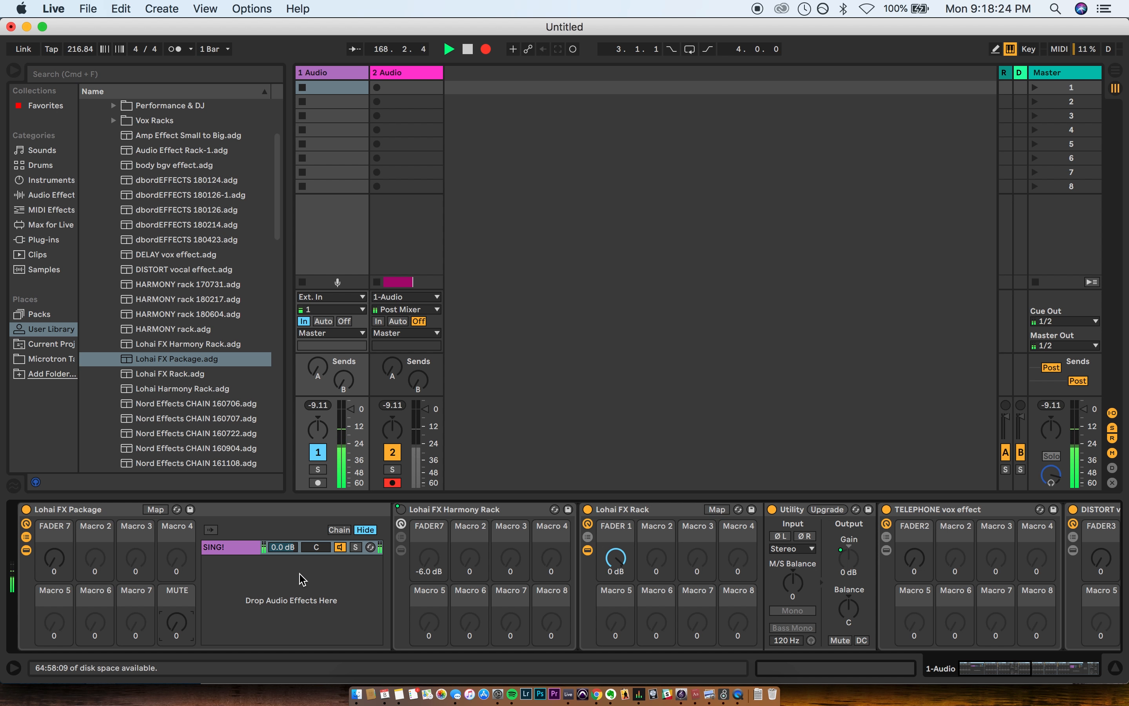
{"action": "scroll", "coordinate": [303, 578], "scroll_direction": "right", "scroll_amount": 15}
{"action": "scroll", "coordinate": [303, 579], "scroll_direction": "right", "scroll_amount": 5}
{"action": "scroll", "coordinate": [302, 578], "scroll_direction": "left", "scroll_amount": 20}
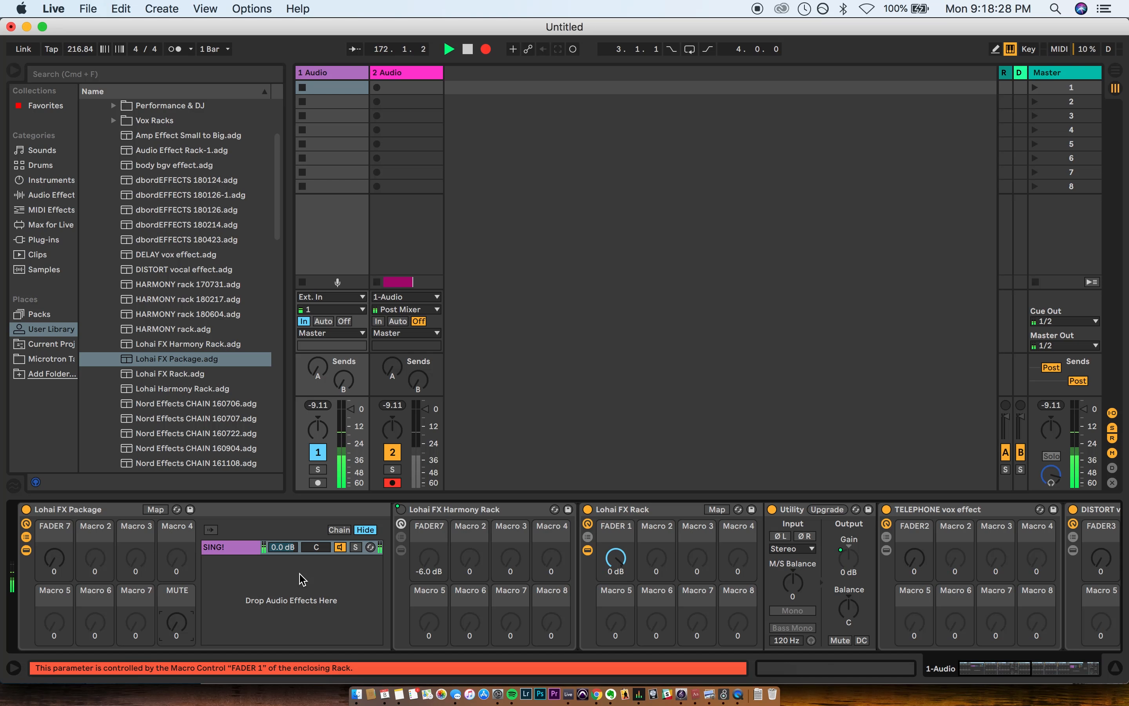
{"action": "scroll", "coordinate": [243, 546], "scroll_direction": "right", "scroll_amount": 15}
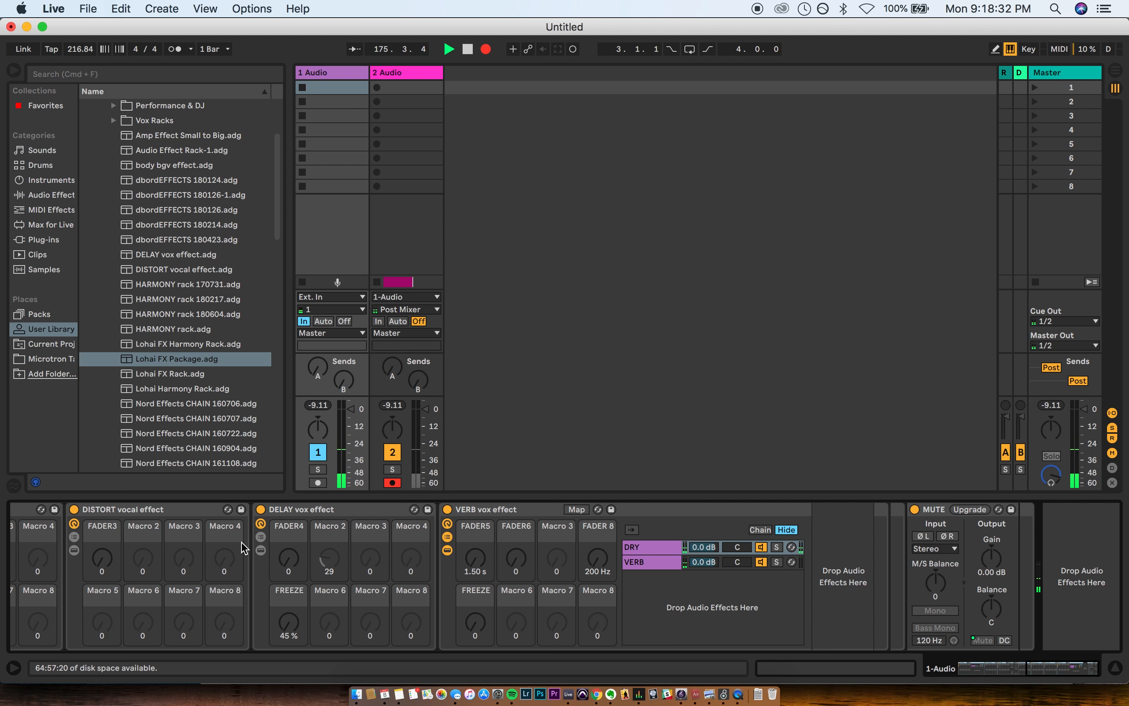
{"action": "scroll", "coordinate": [243, 547], "scroll_direction": "left", "scroll_amount": 15}
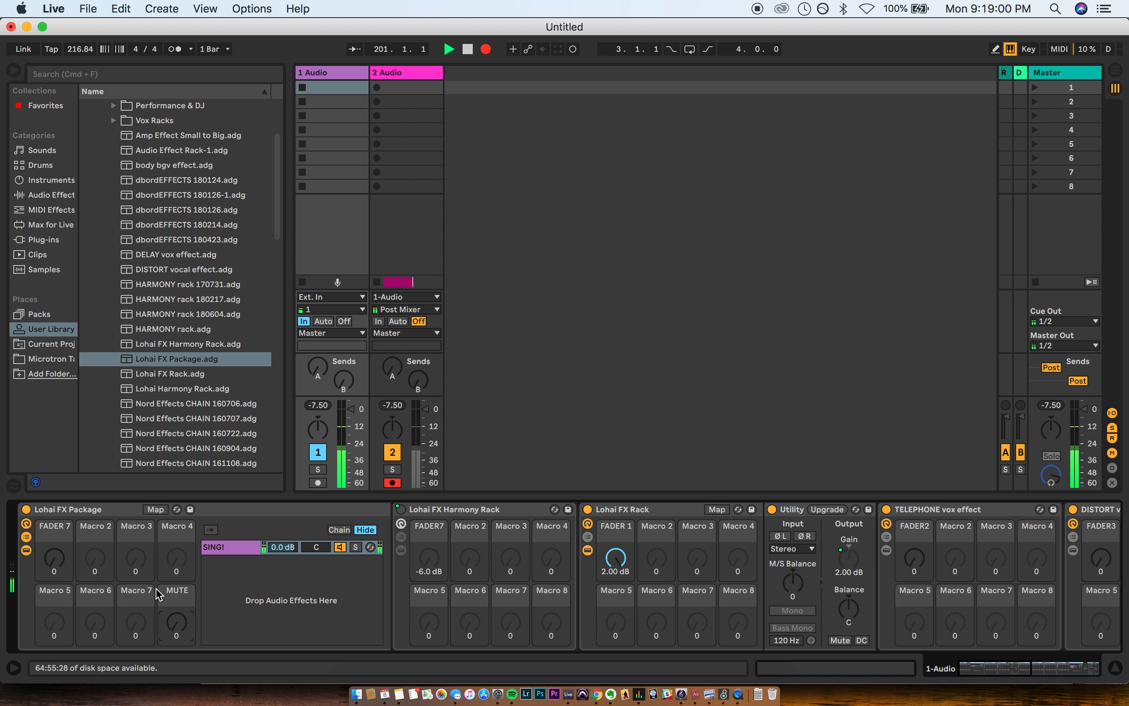
{"action": "scroll", "coordinate": [433, 589], "scroll_direction": "right", "scroll_amount": 2}
{"action": "scroll", "coordinate": [433, 589], "scroll_direction": "right", "scroll_amount": 2}
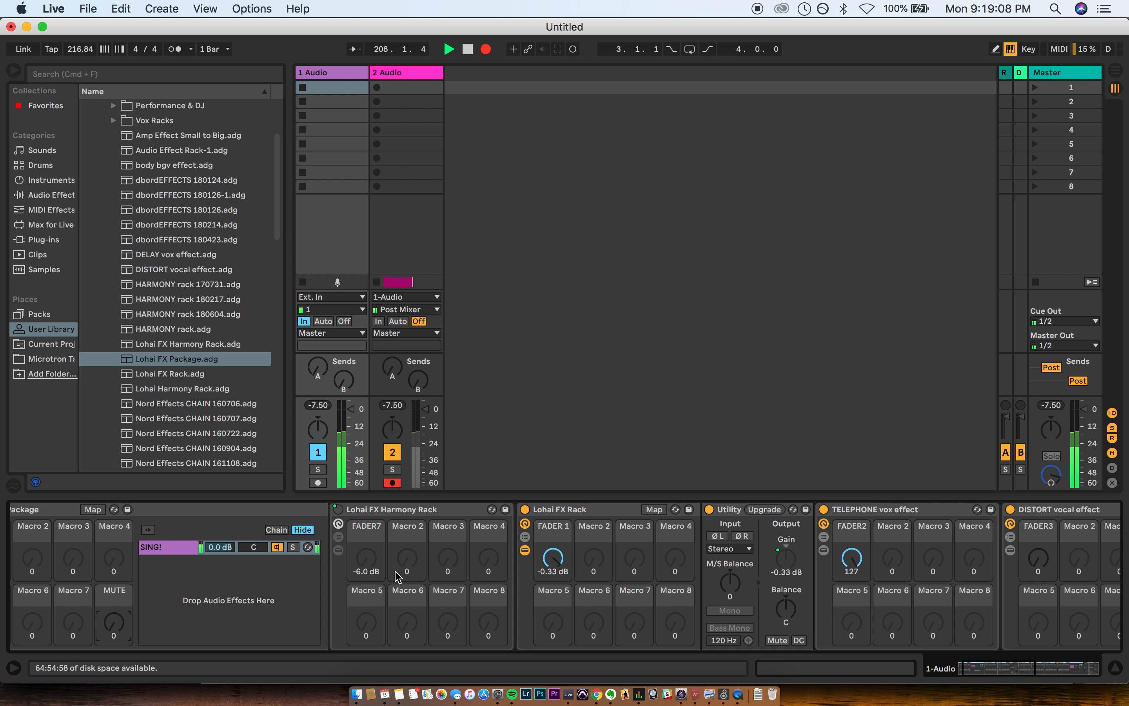
{"action": "scroll", "coordinate": [398, 578], "scroll_direction": "right", "scroll_amount": 5}
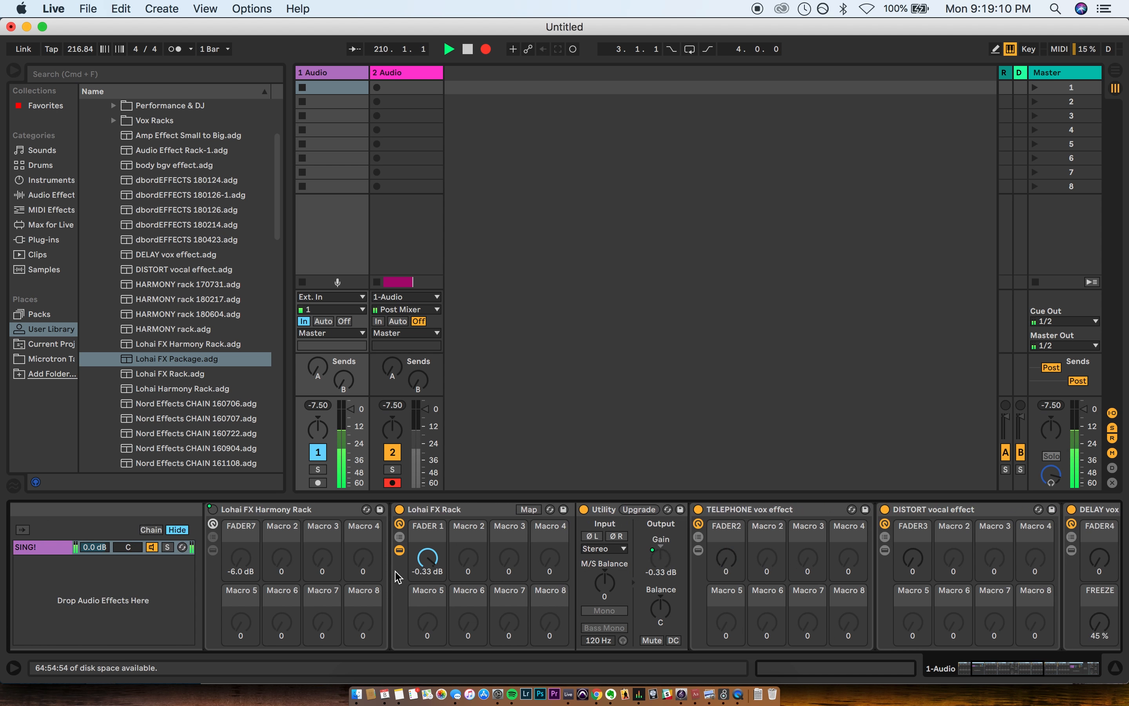
{"action": "scroll", "coordinate": [360, 586], "scroll_direction": "right", "scroll_amount": 5}
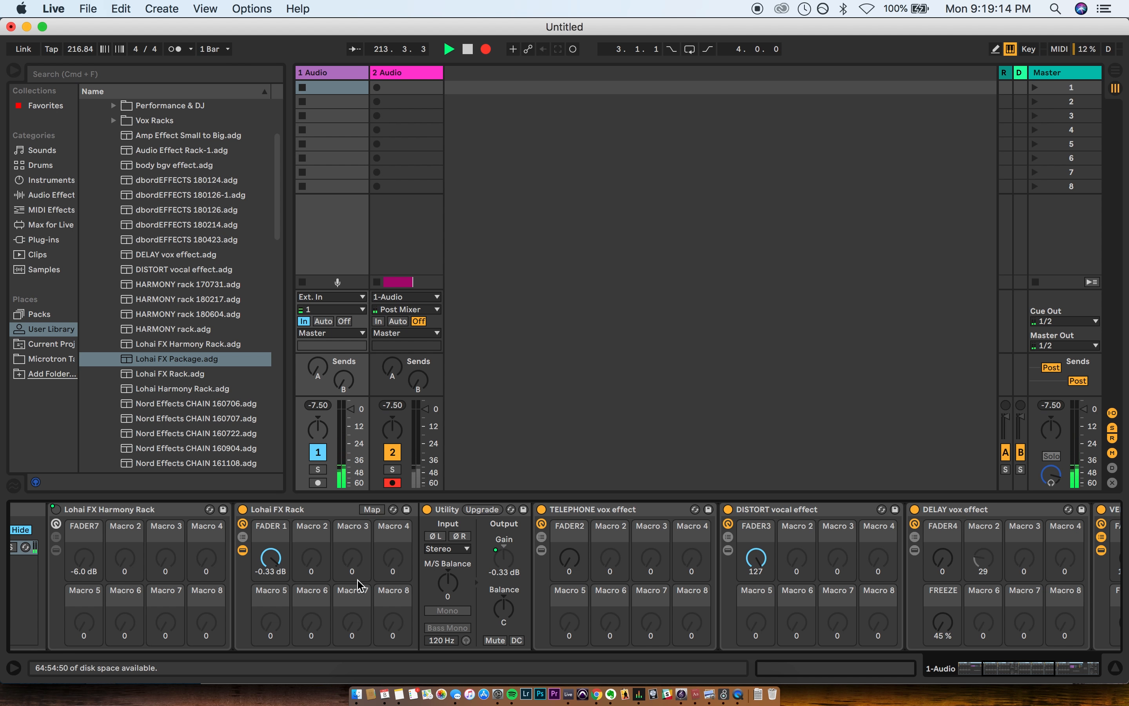
{"action": "scroll", "coordinate": [360, 585], "scroll_direction": "right", "scroll_amount": 10}
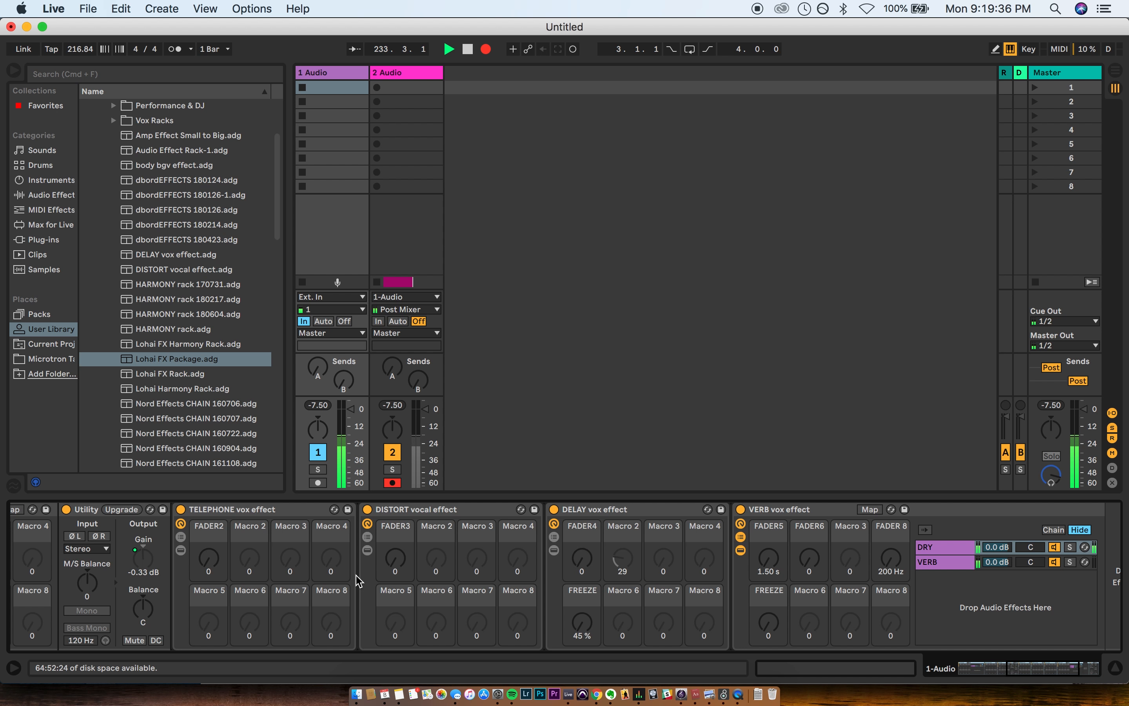
{"action": "scroll", "coordinate": [359, 581], "scroll_direction": "right", "scroll_amount": 3}
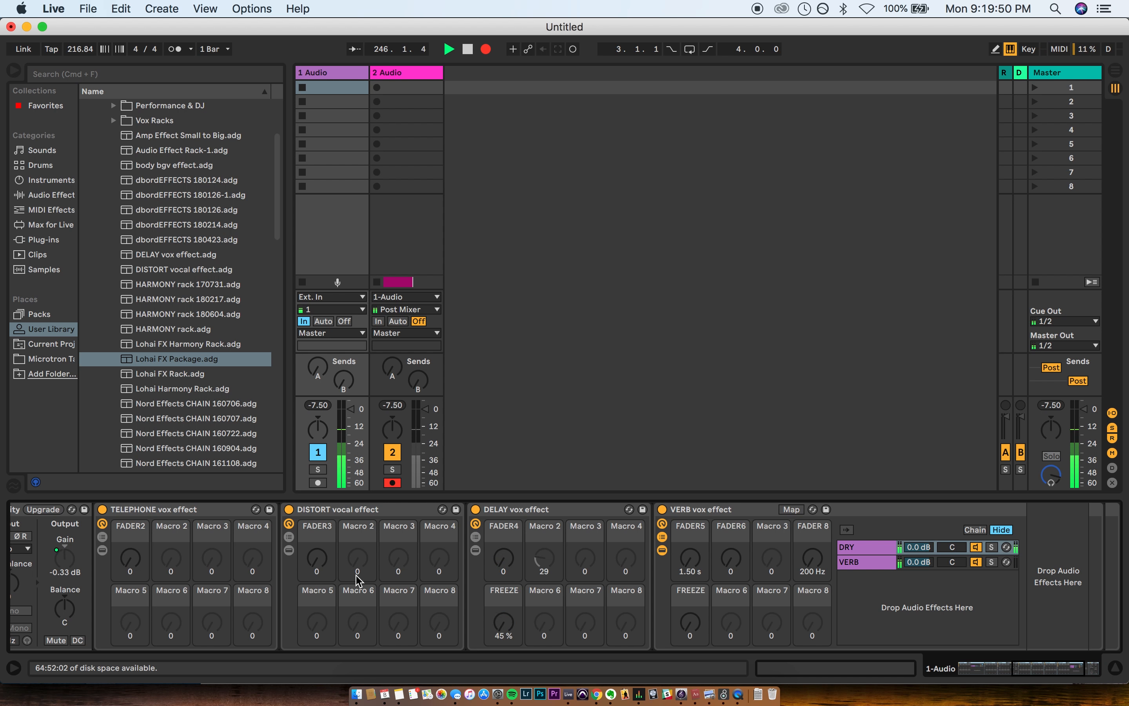
- Examine how the DELAY and VERB vox effects' macros respond to the controller, and return to the Lohai FX Package's main macros
{"action": "scroll", "coordinate": [487, 585], "scroll_direction": "right", "scroll_amount": 3}
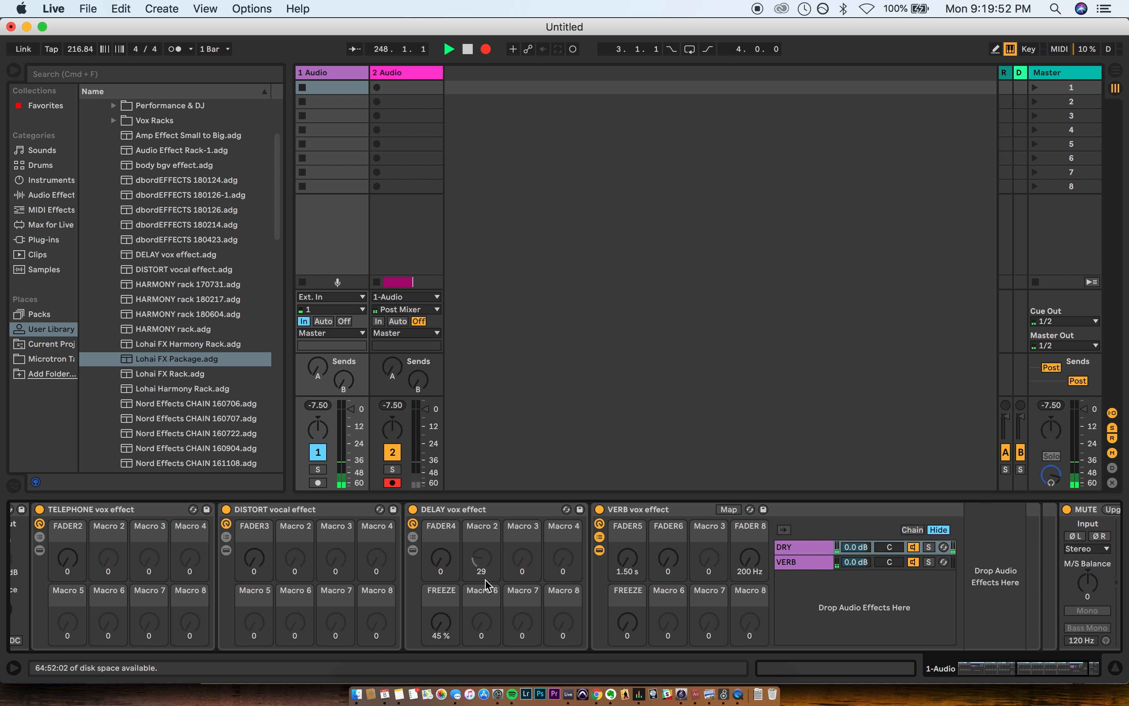
{"action": "scroll", "coordinate": [486, 584], "scroll_direction": "right", "scroll_amount": 1}
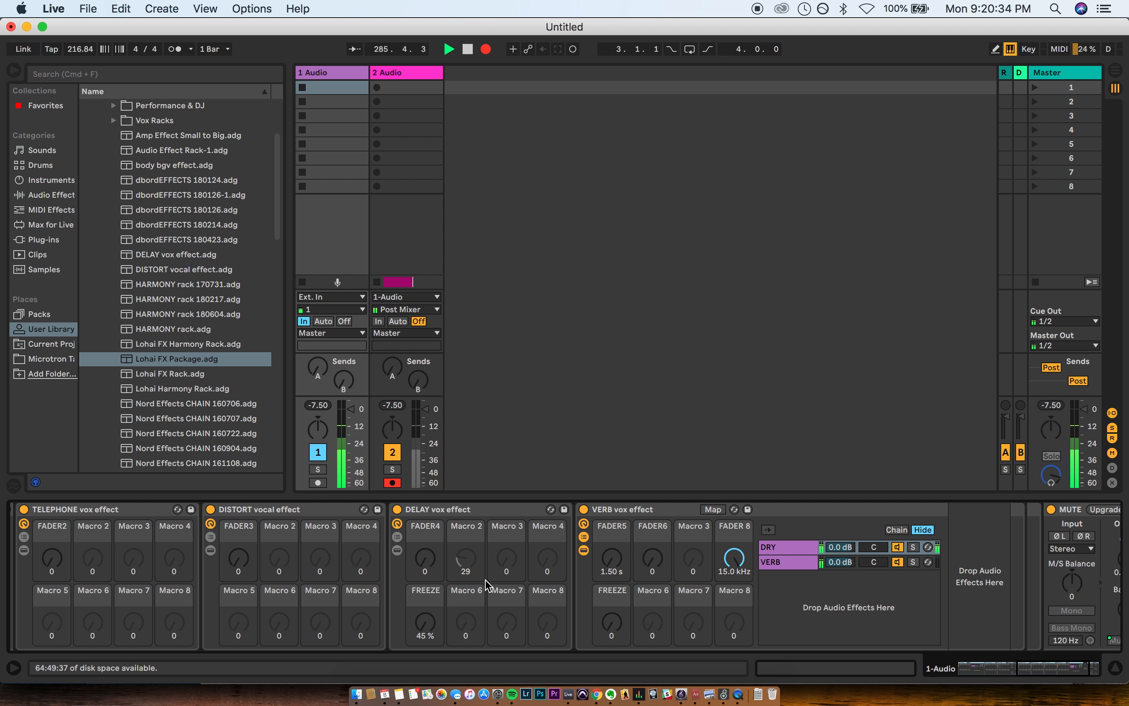
{"action": "scroll", "coordinate": [462, 607], "scroll_direction": "left", "scroll_amount": 10}
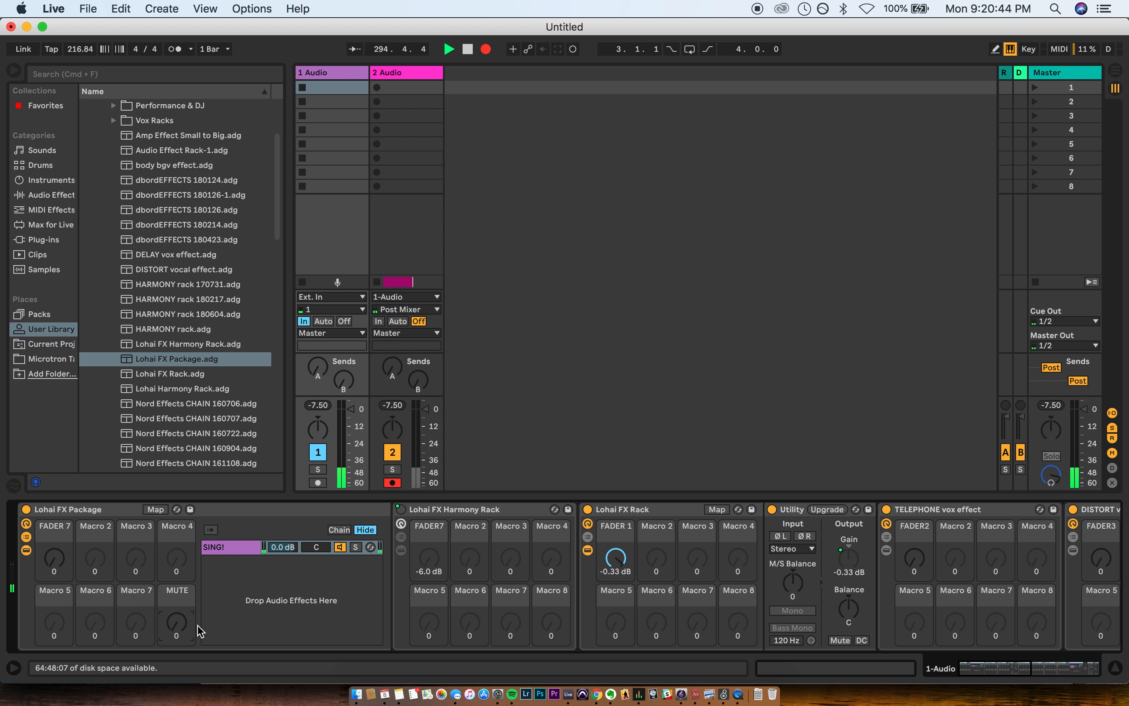
- Show the Lohai FX Harmony Rack's chain list and devices, and select its HARMONY chain
{"action": "left_click", "coordinate": [240, 554]}
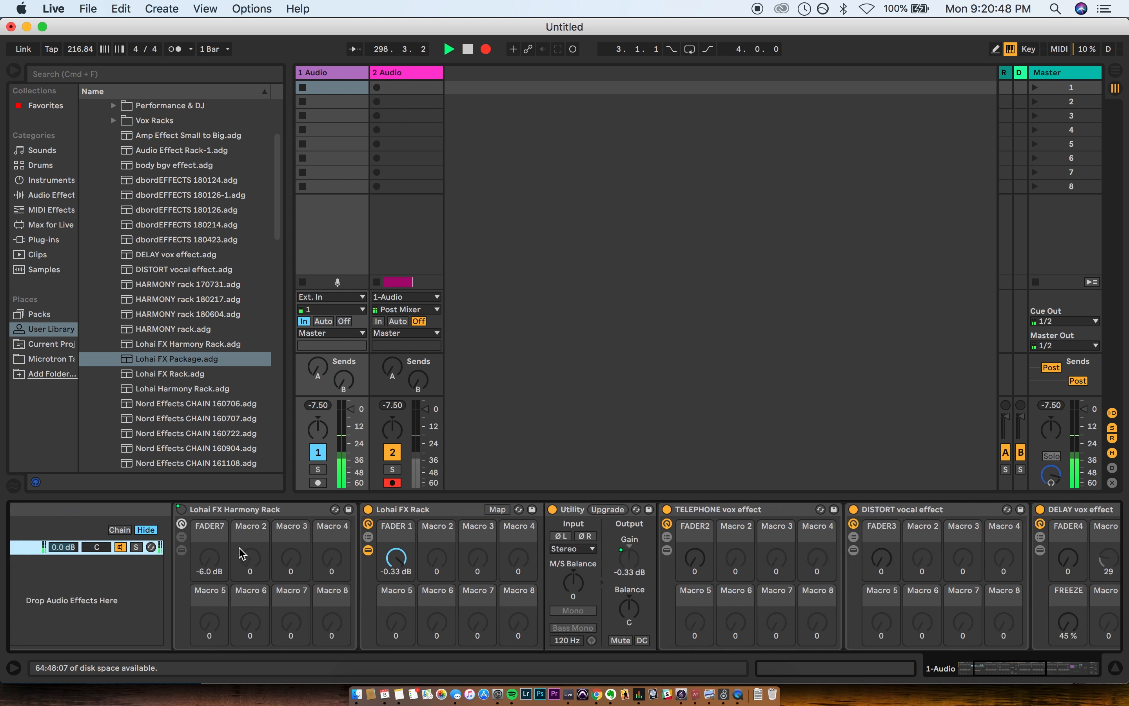
{"action": "left_click", "coordinate": [244, 513]}
{"action": "left_click", "coordinate": [166, 551]}
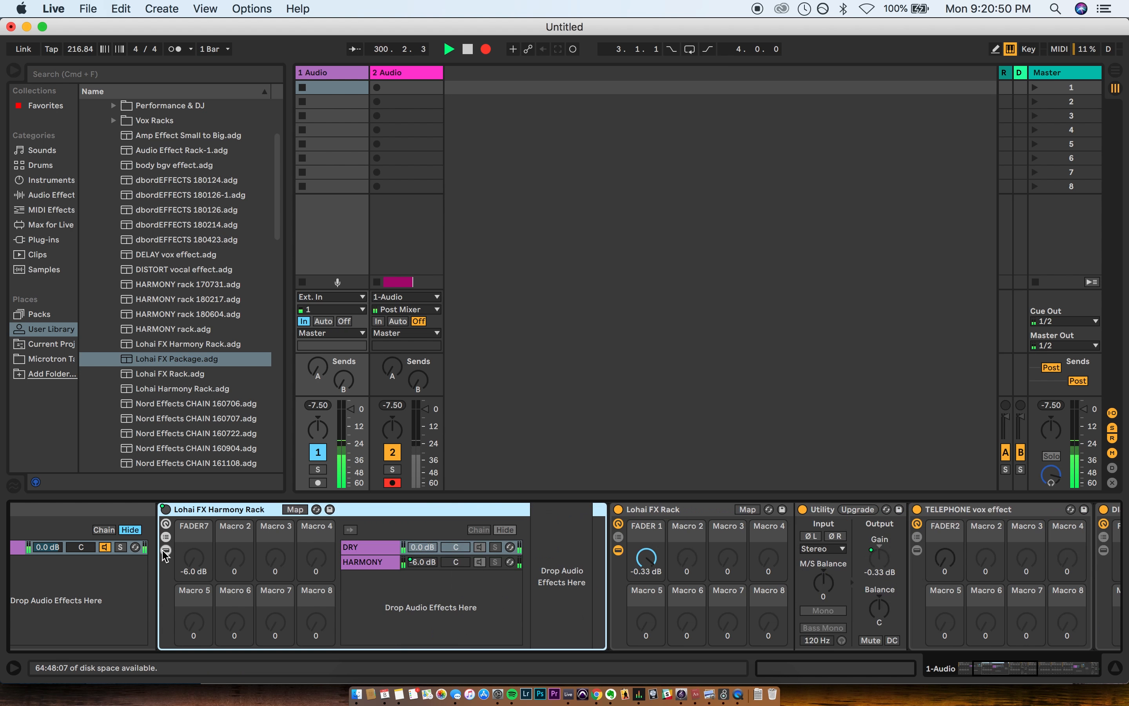
{"action": "left_click", "coordinate": [383, 561]}
{"action": "left_click", "coordinate": [395, 565]}
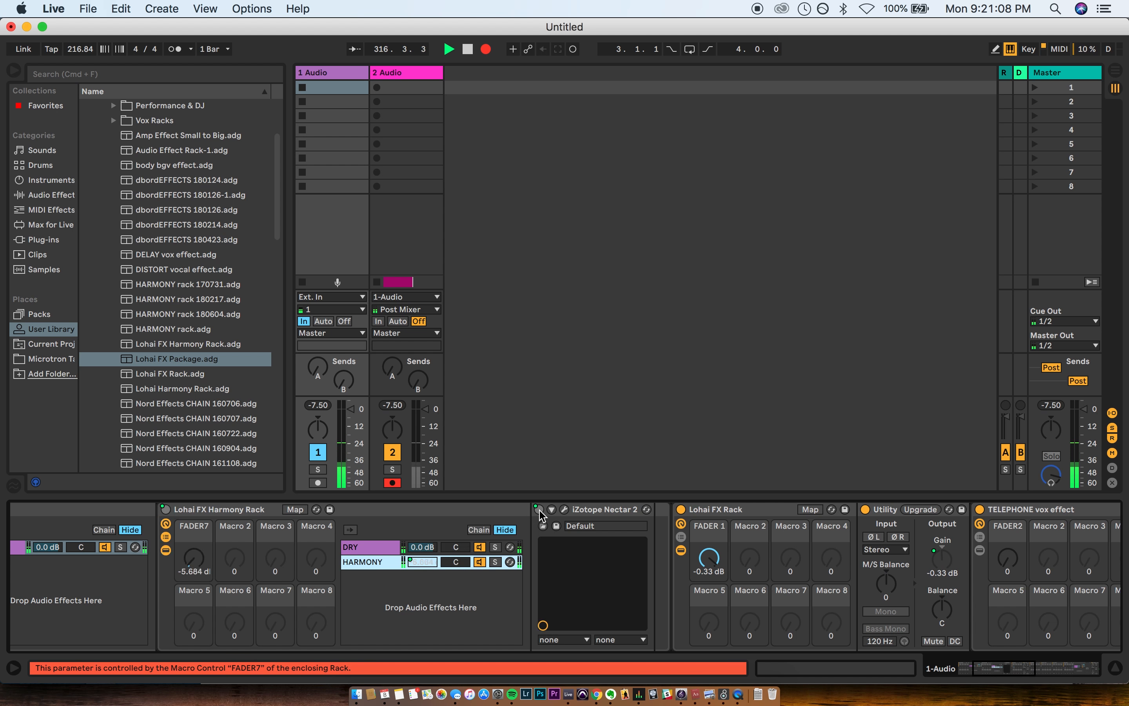
- Open the HARMONY chain's iZotope Nectar 2 plug-in, try its E MAJOR preset, load WITH YOUR BODY and close the plug-in windows
{"action": "left_click", "coordinate": [565, 513]}
{"action": "left_click", "coordinate": [436, 530]}
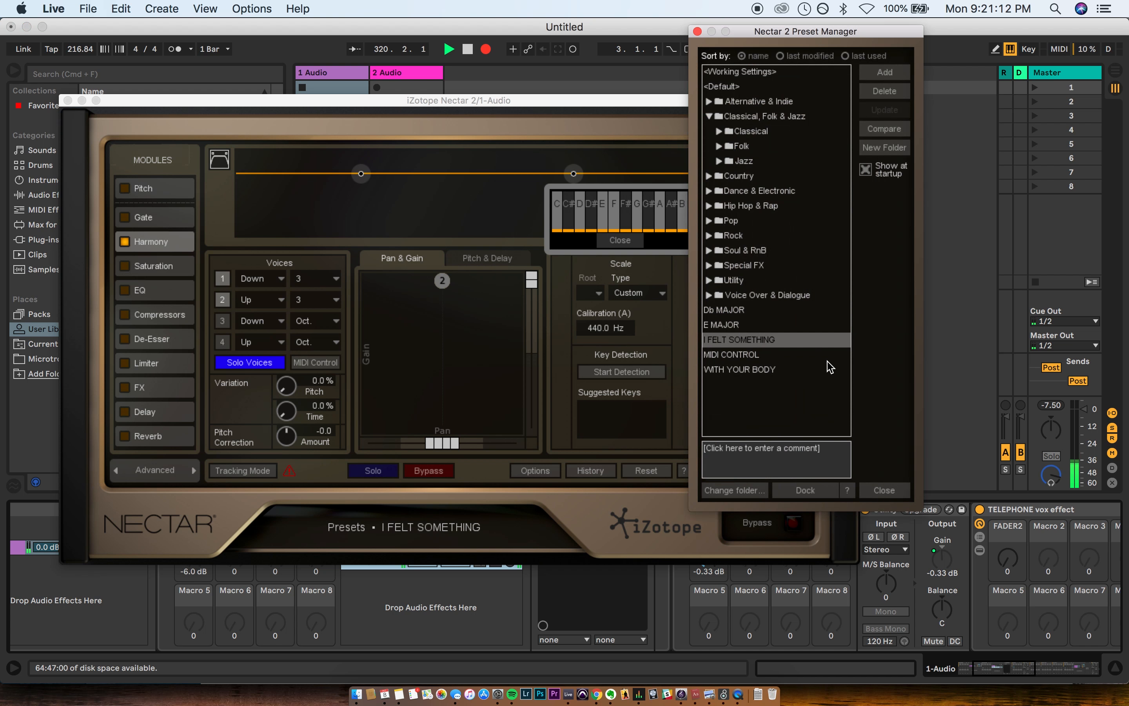
{"action": "left_click", "coordinate": [757, 326]}
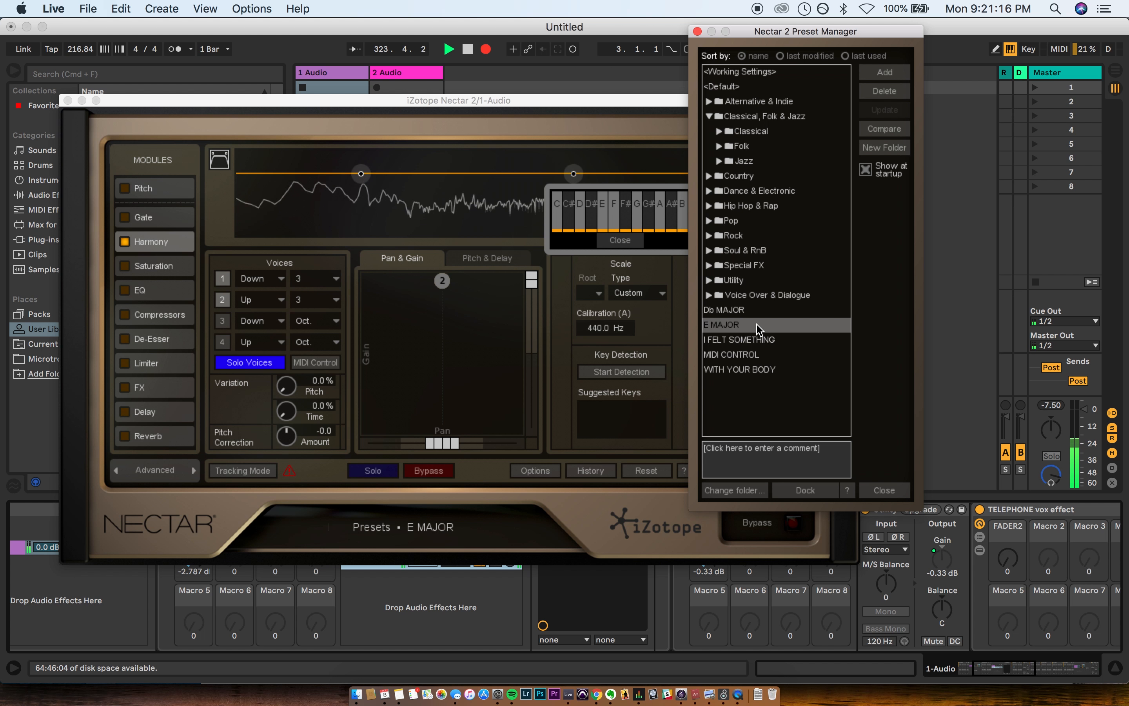
{"action": "left_click", "coordinate": [763, 370]}
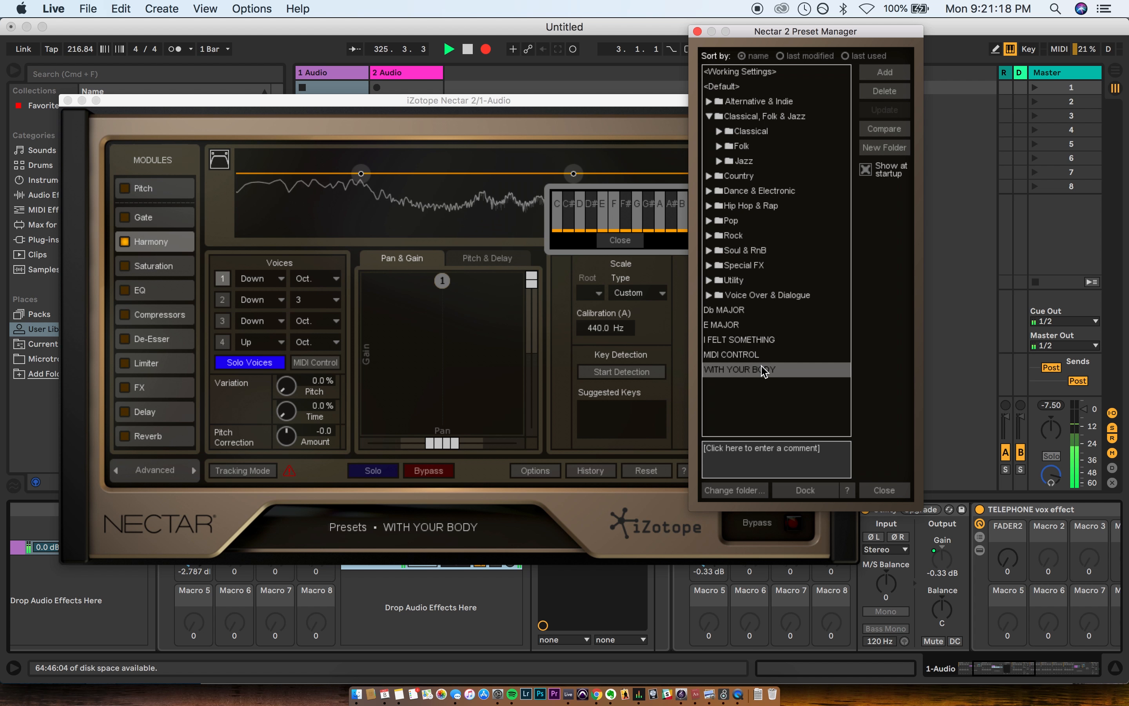
{"action": "left_click", "coordinate": [697, 32]}
{"action": "left_click", "coordinate": [67, 101]}
- Examine the whole vocal device chain from the Lohai FX Package and Harmony Rack through the DISTORT, DELAY and VERB effects to the MUTE device
{"action": "scroll", "coordinate": [403, 584], "scroll_direction": "right", "scroll_amount": 20}
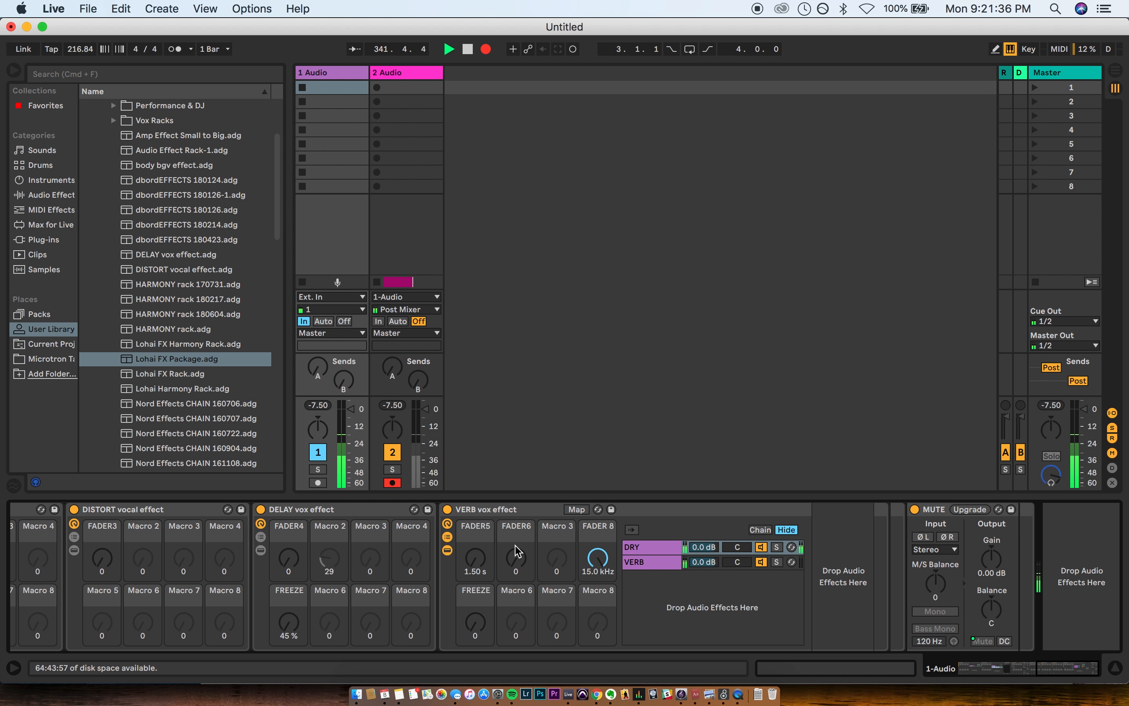
{"action": "scroll", "coordinate": [517, 553], "scroll_direction": "left", "scroll_amount": 10}
{"action": "scroll", "coordinate": [515, 554], "scroll_direction": "right", "scroll_amount": 10}
{"action": "scroll", "coordinate": [515, 553], "scroll_direction": "left", "scroll_amount": 10}
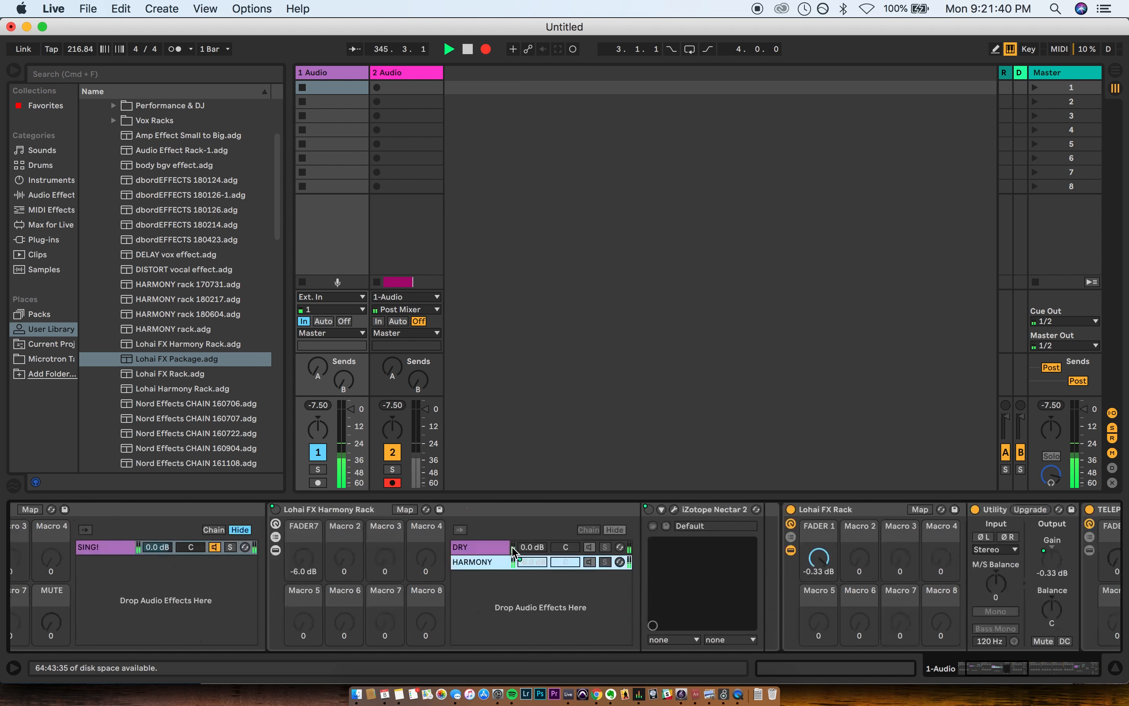
{"action": "scroll", "coordinate": [515, 553], "scroll_direction": "right", "scroll_amount": 10}
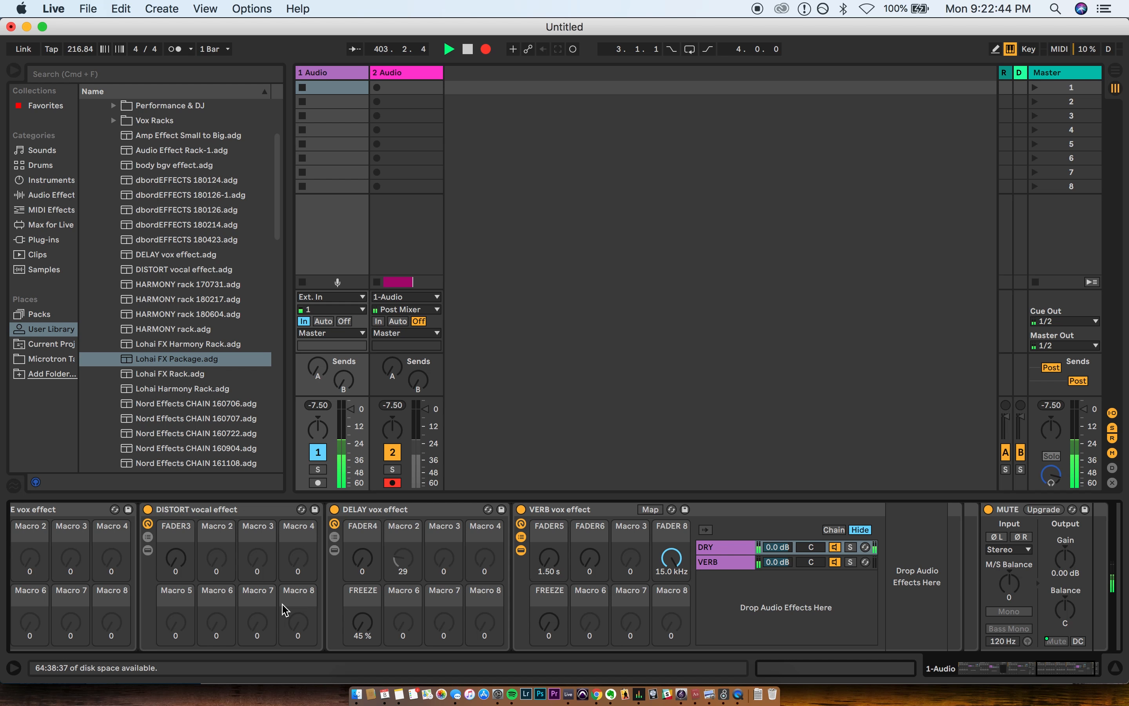
{"action": "scroll", "coordinate": [286, 609], "scroll_direction": "left", "scroll_amount": 5}
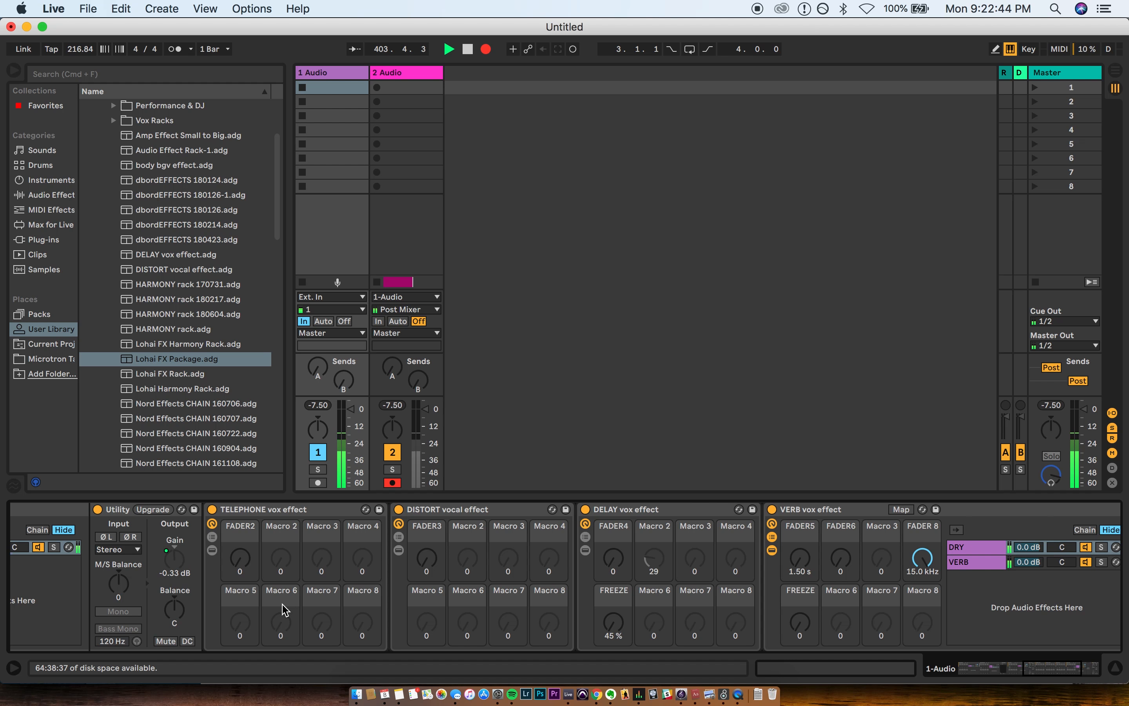
{"action": "scroll", "coordinate": [285, 609], "scroll_direction": "left", "scroll_amount": 10}
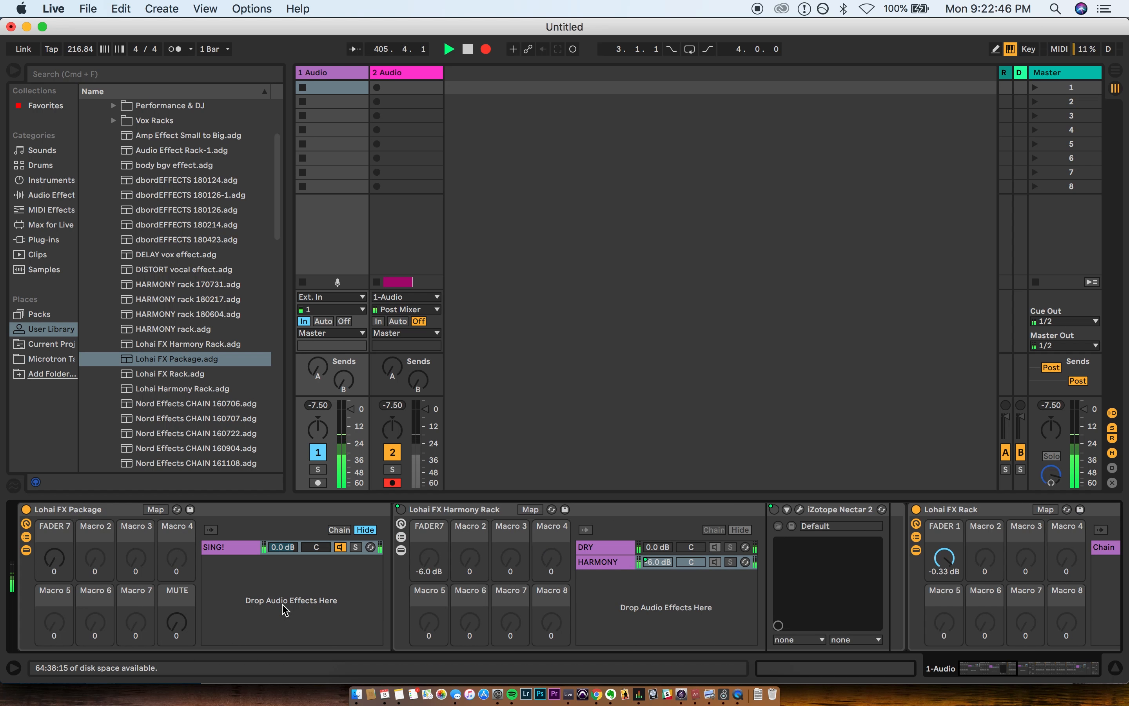
{"action": "scroll", "coordinate": [285, 610], "scroll_direction": "right", "scroll_amount": 10}
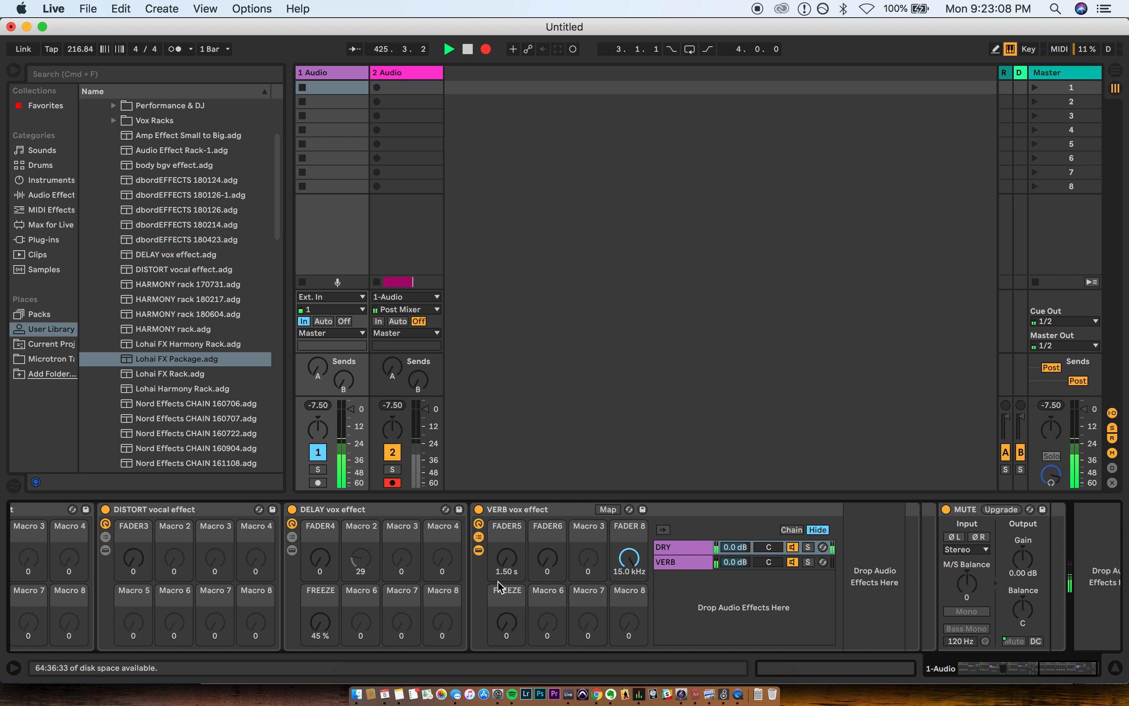
{"action": "scroll", "coordinate": [499, 586], "scroll_direction": "right", "scroll_amount": 2}
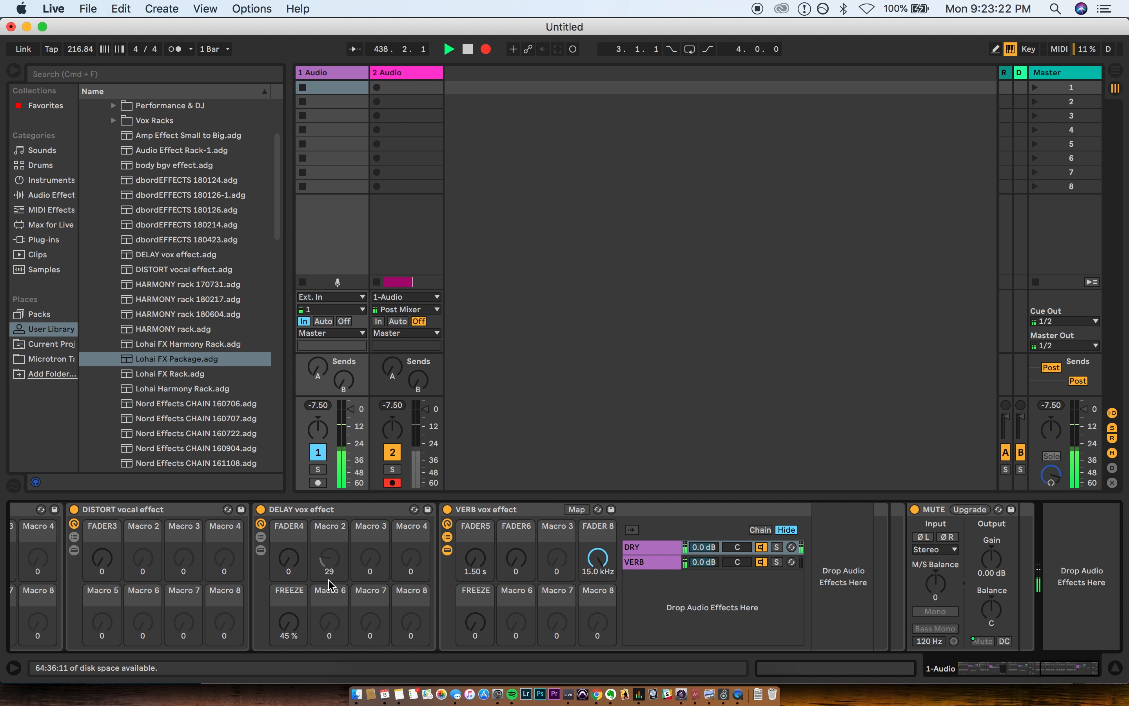
{"action": "scroll", "coordinate": [329, 583], "scroll_direction": "left", "scroll_amount": 5}
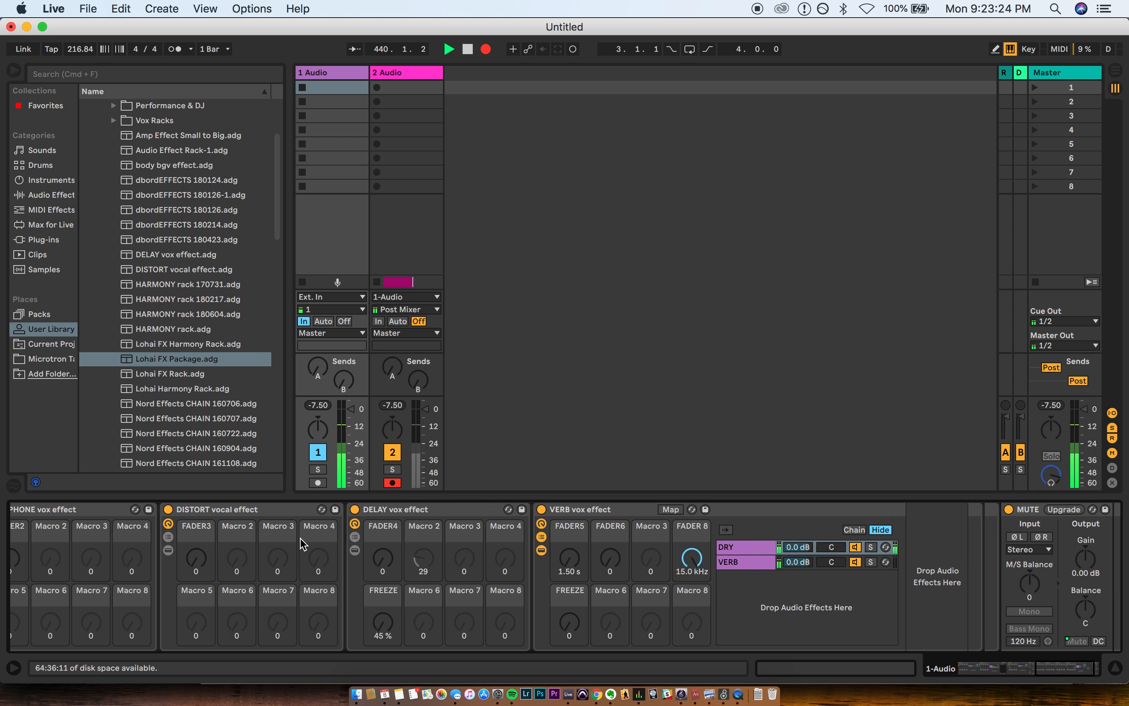